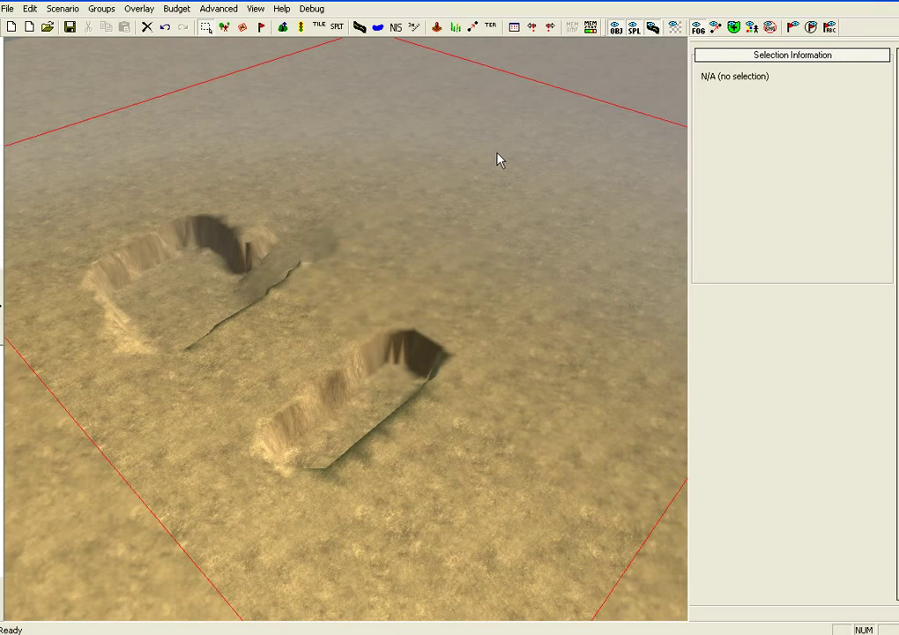
Step: Activate water editing for the map
key("Left")
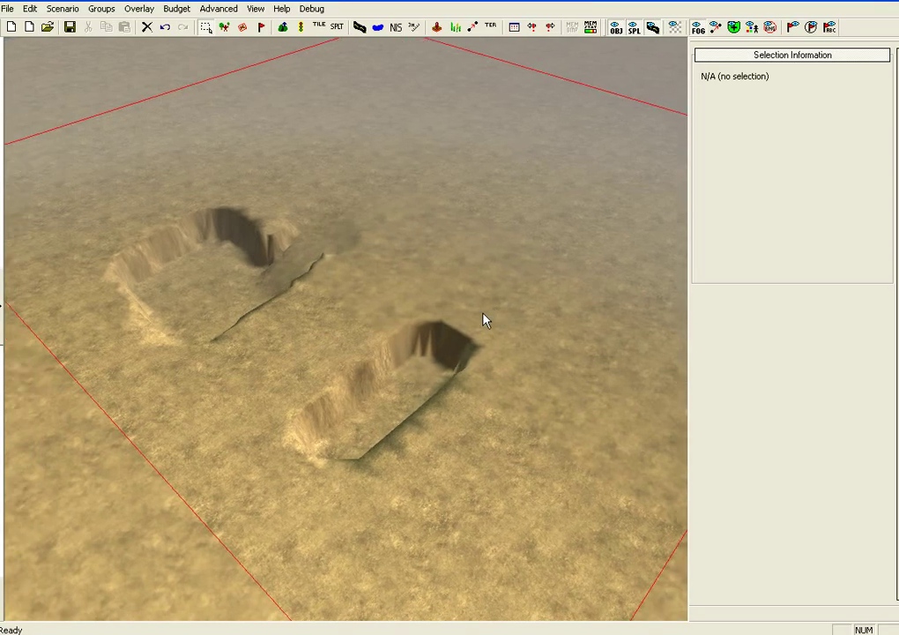
key("Down")
key("Right")
key("Up")
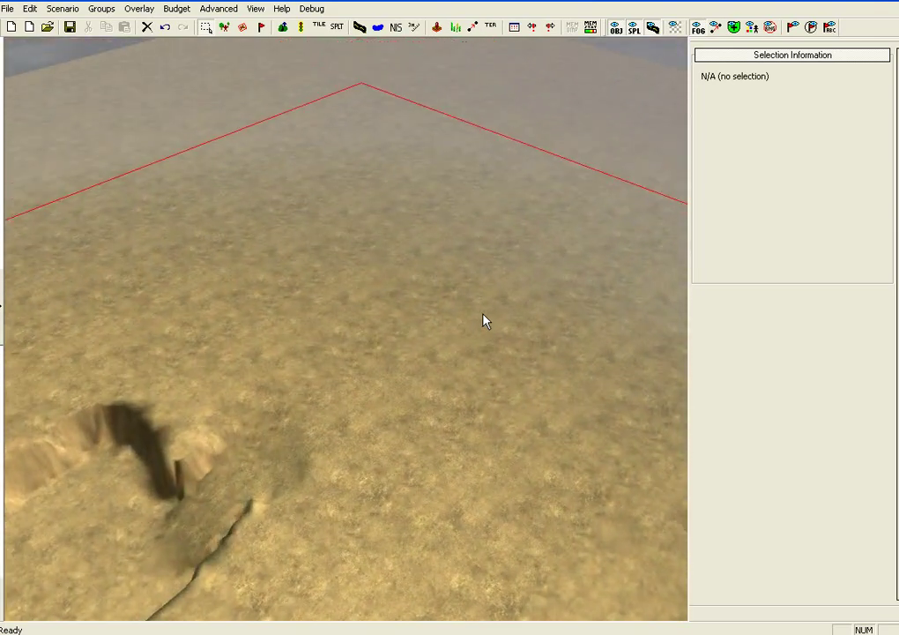
scroll(483, 315, "up", 5)
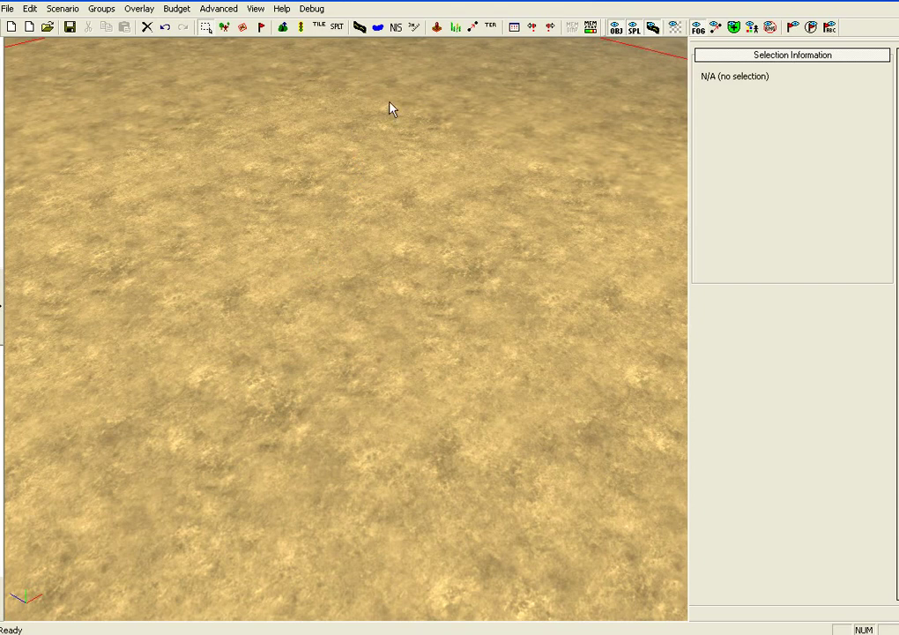
left_click(378, 27)
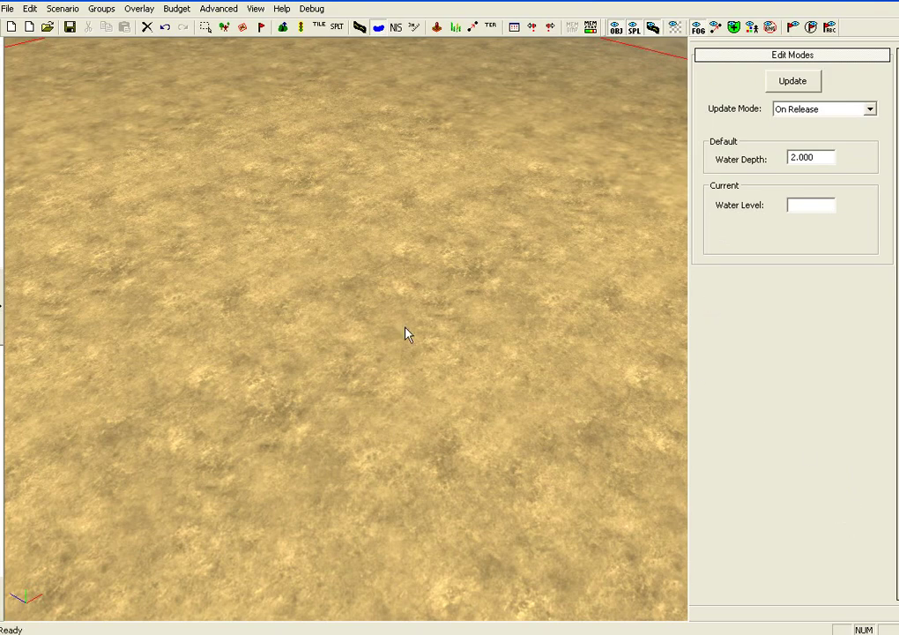
Step: Place a water body on the flat, open ground beyond the pits with the default water depth of 2.000
scroll(405, 327, "down", 8)
scroll(492, 244, "down", 3)
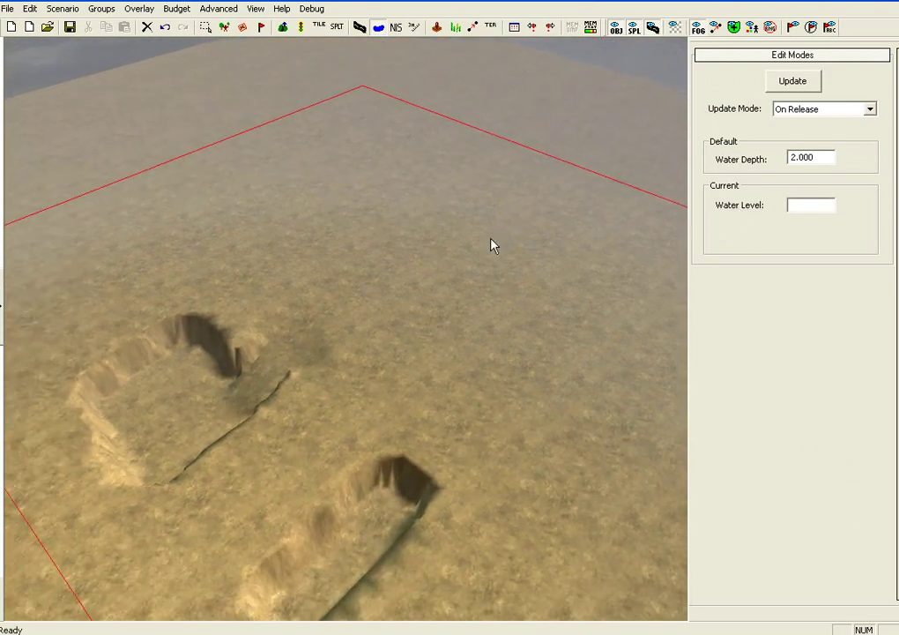
scroll(488, 253, "up", 5)
scroll(452, 270, "up", 5)
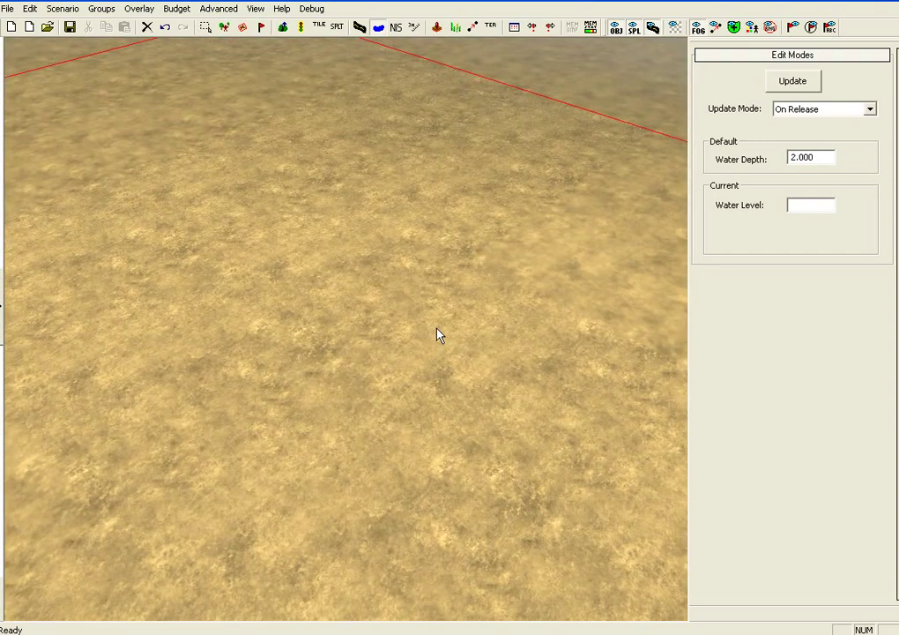
scroll(464, 271, "down", 4)
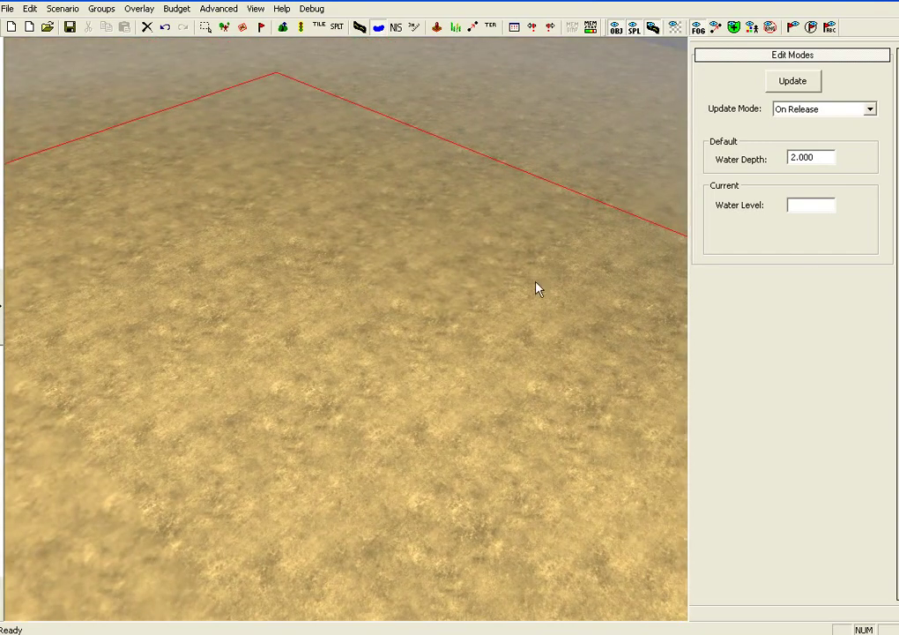
left_click(311, 318)
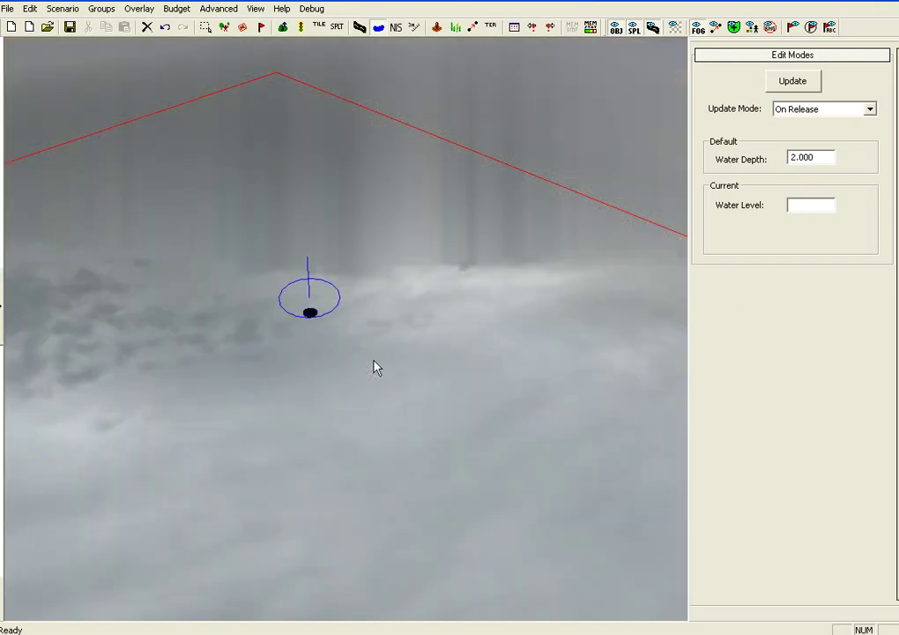
Step: Select the water body on the flat ground, view how far it spreads, and delete it
scroll(374, 360, "up", 4)
left_click_drag(453, 360, 209, 187)
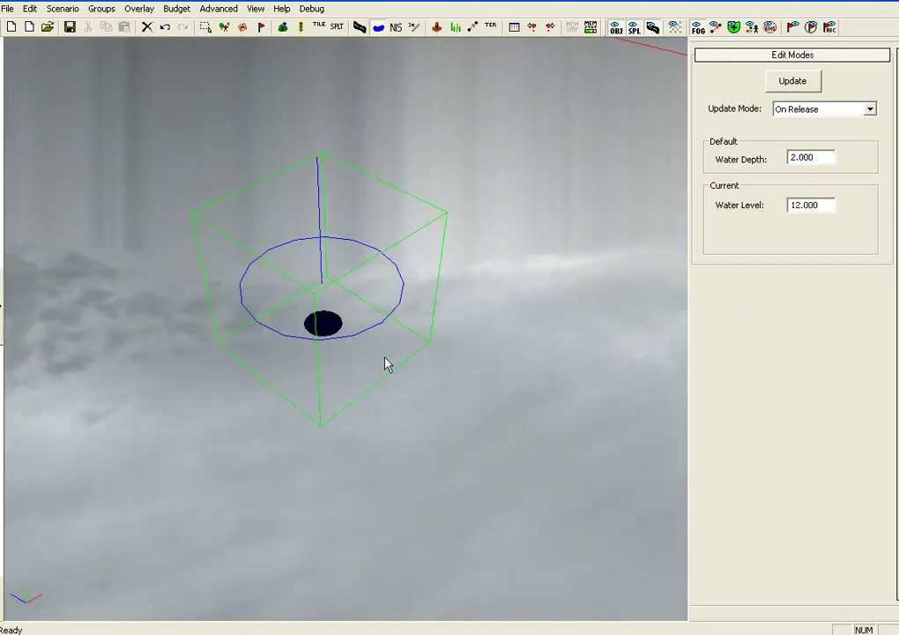
scroll(422, 420, "down", 8)
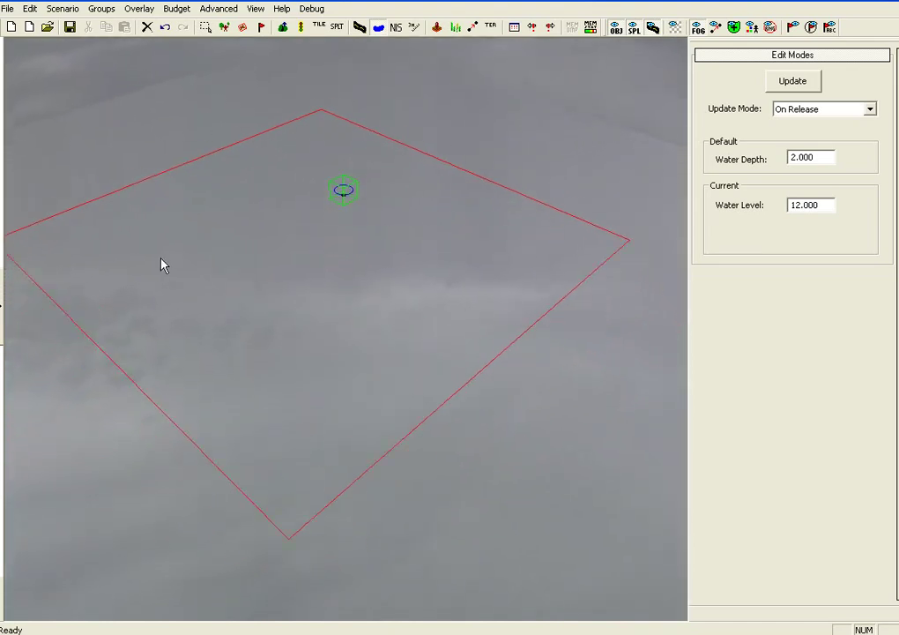
middle_click_drag(164, 340, 228, 316)
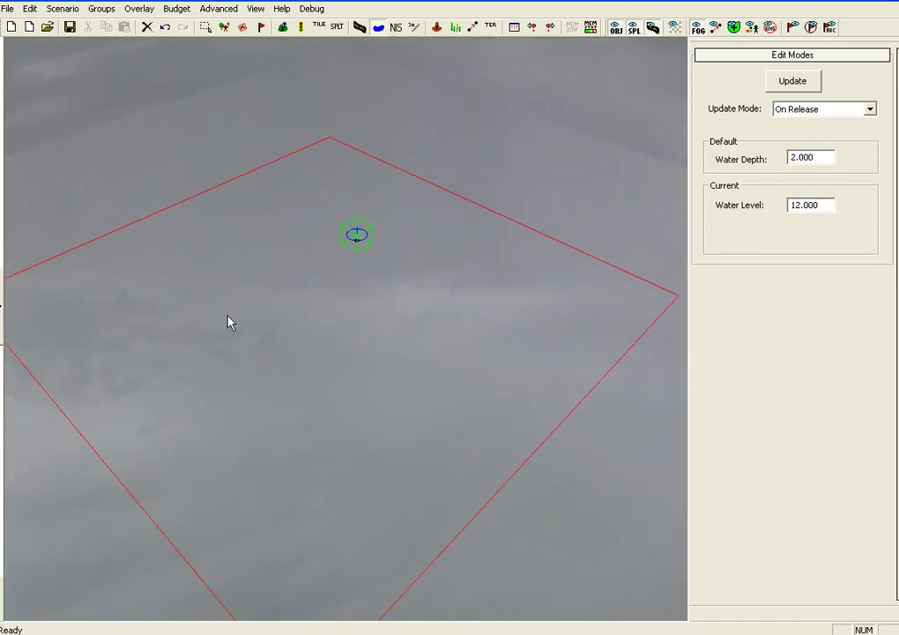
scroll(227, 316, "up", 5)
scroll(229, 322, "up", 4)
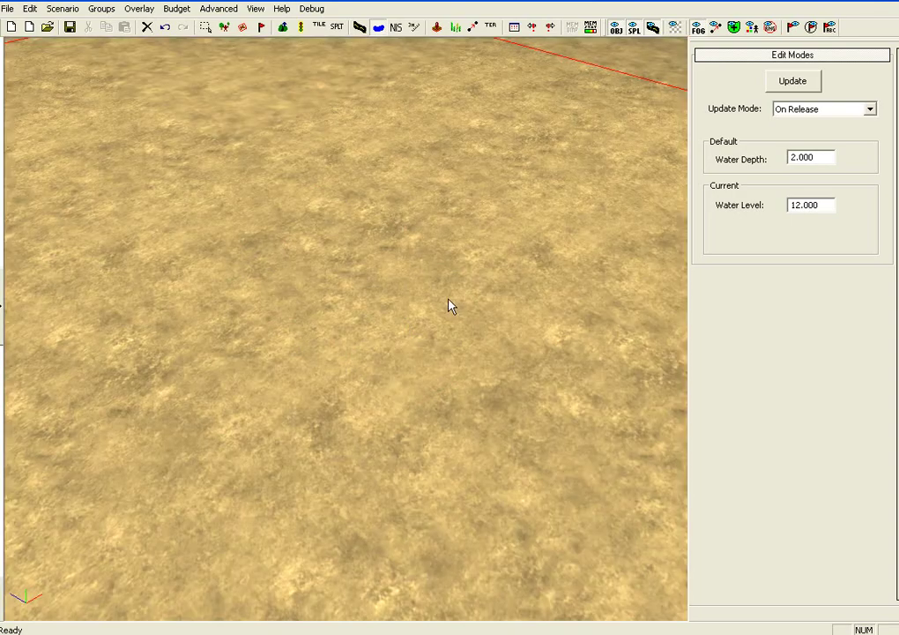
Step: Place a water body inside the smaller, elongated pit with the default water depth of 2.000
scroll(420, 297, "down", 5)
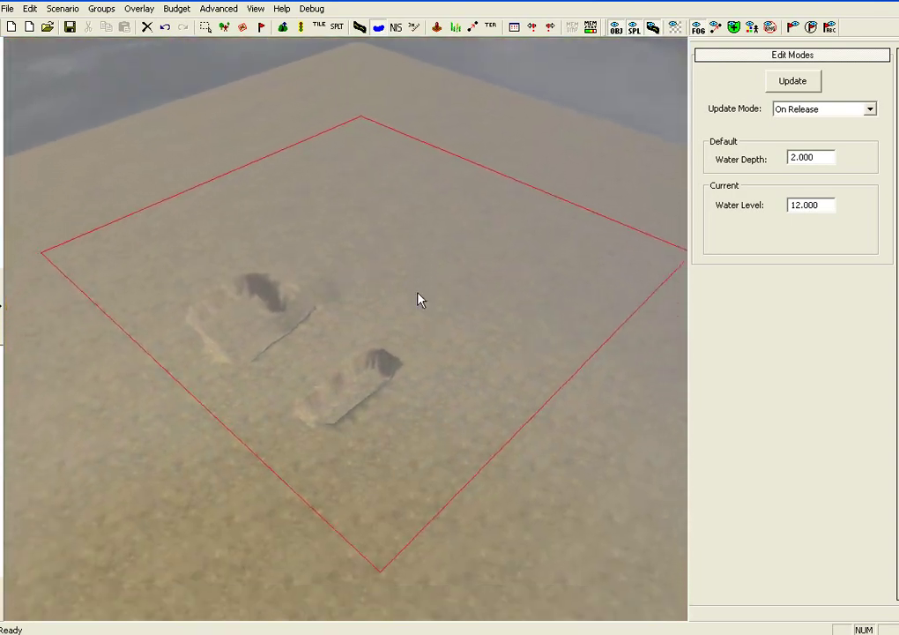
scroll(418, 299, "up", 6)
scroll(418, 298, "down", 6)
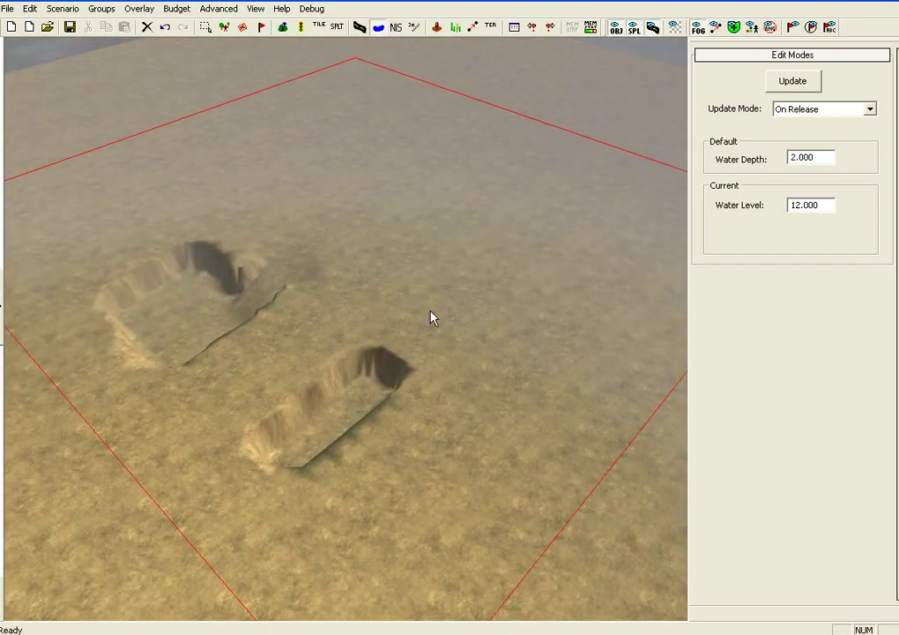
scroll(391, 418, "up", 6)
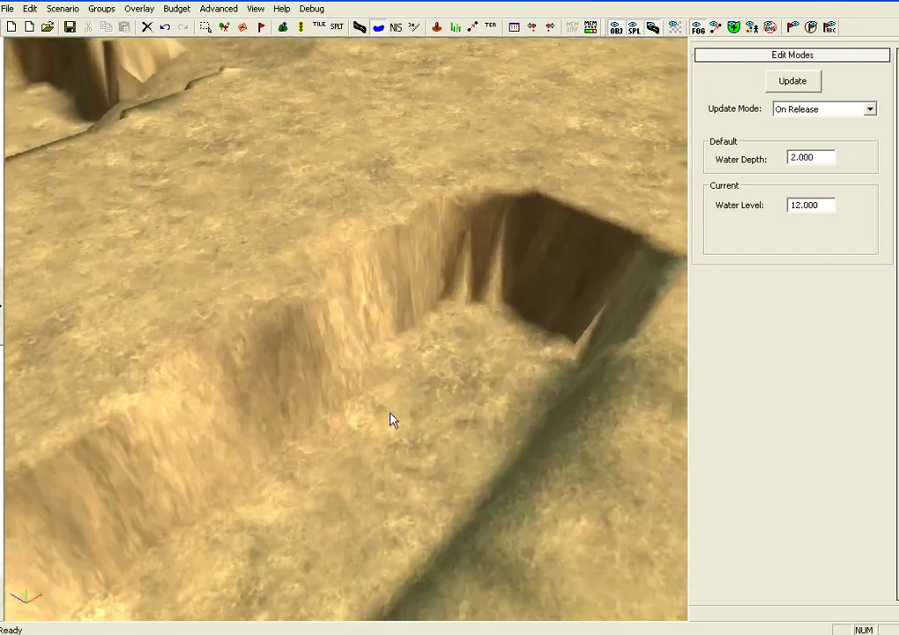
scroll(393, 410, "up", 3)
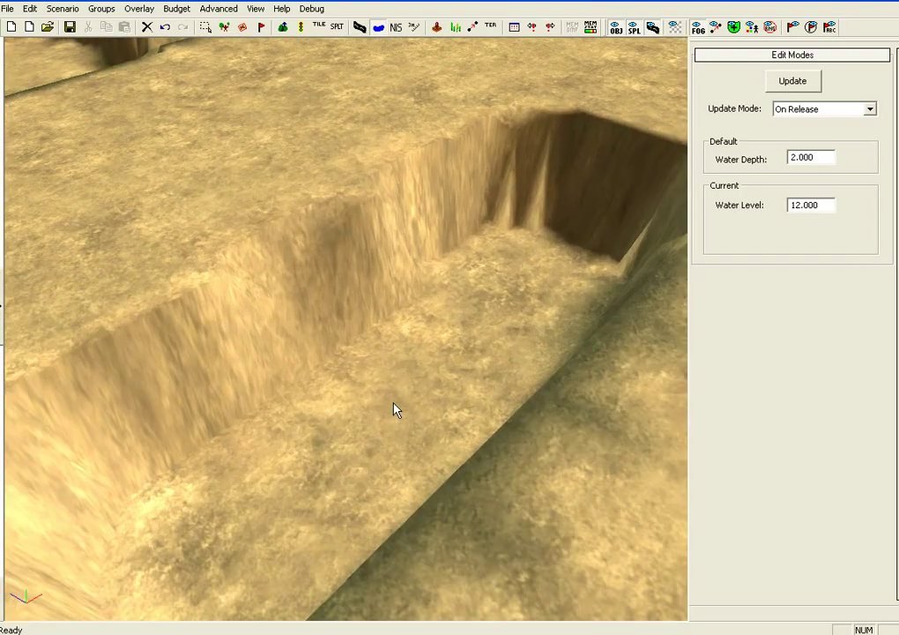
left_click(393, 410)
scroll(394, 410, "down", 1)
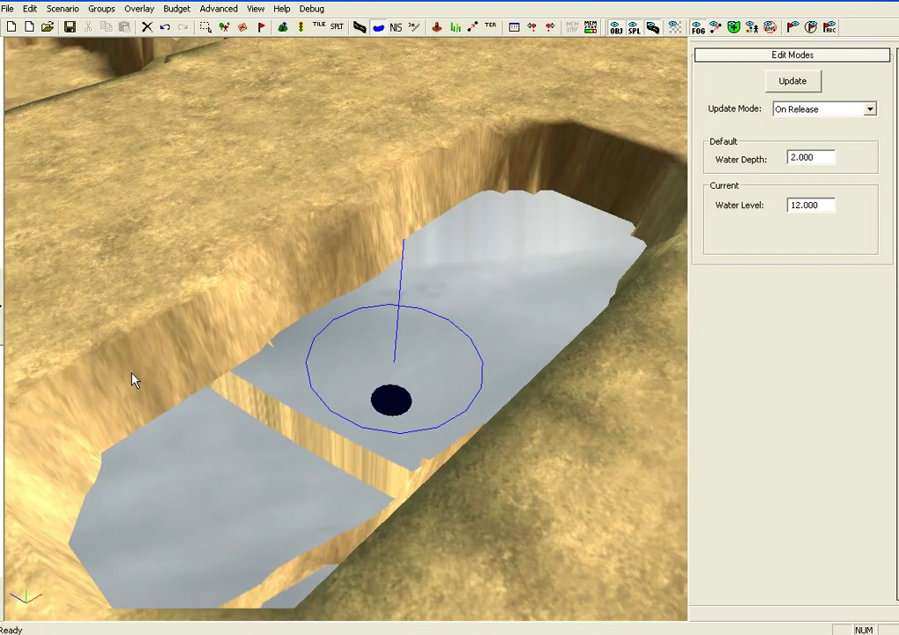
Step: Inspect the water surface in the elongated pit, then select that water body and delete it
right_click_drag(132, 377, 405, 439)
scroll(406, 439, "down", 4)
scroll(392, 387, "up", 3)
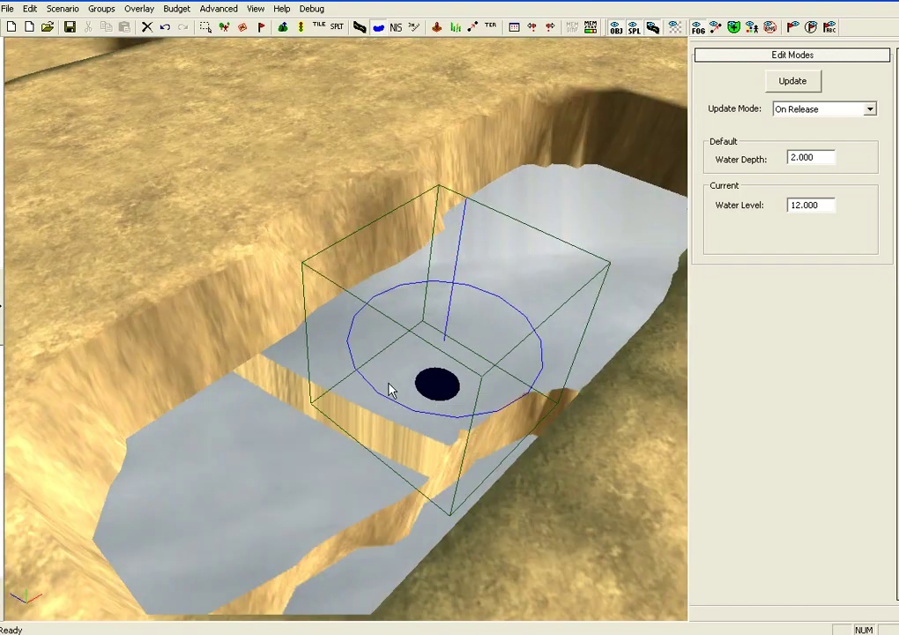
scroll(312, 421, "down", 3)
scroll(310, 426, "up", 3)
scroll(310, 426, "down", 3)
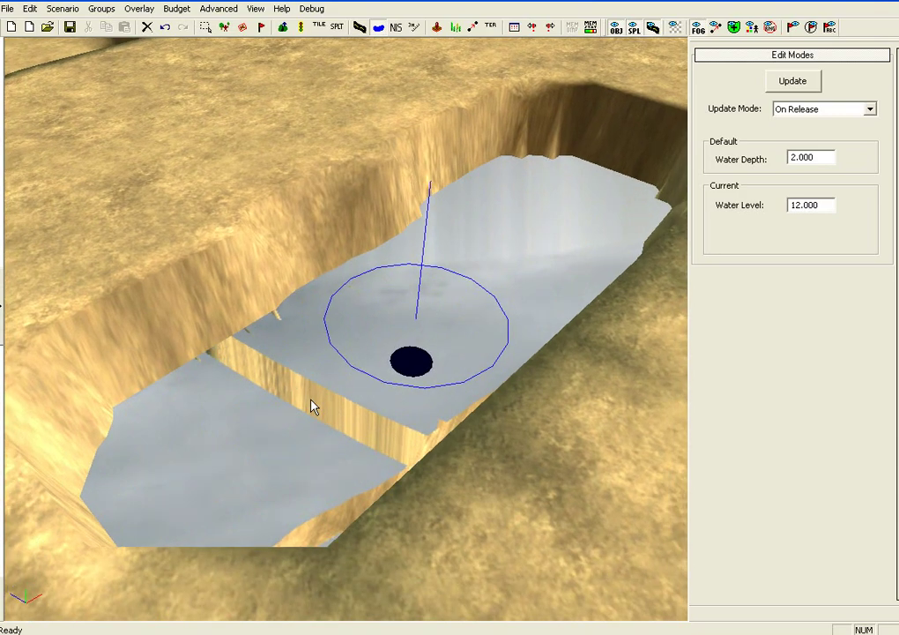
left_click_drag(308, 220, 547, 463)
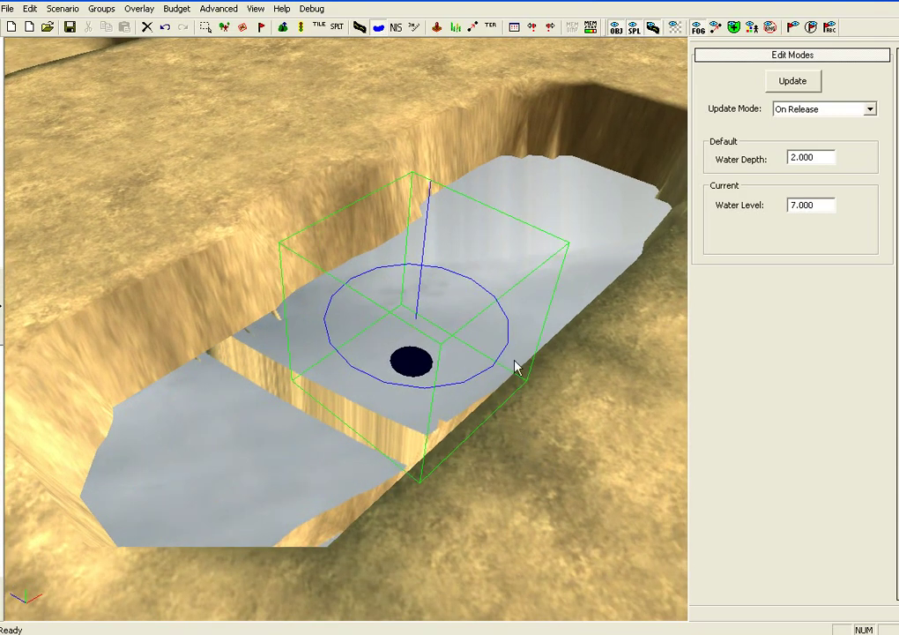
key("Delete")
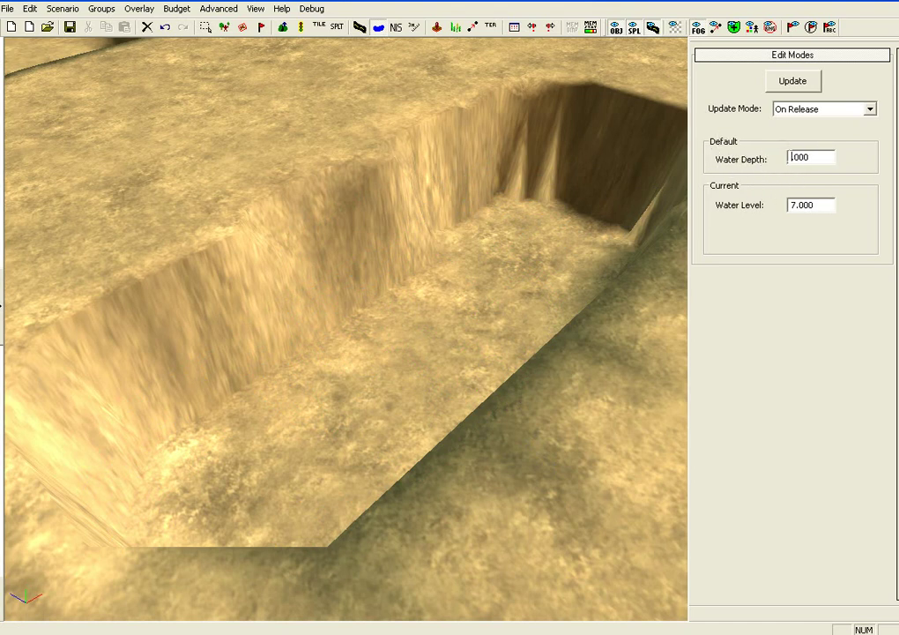
Step: Try a default water depth of 4.000 with a water body in the elongated pit, and delete that water
left_click(372, 346)
middle_click_drag(372, 347, 223, 379)
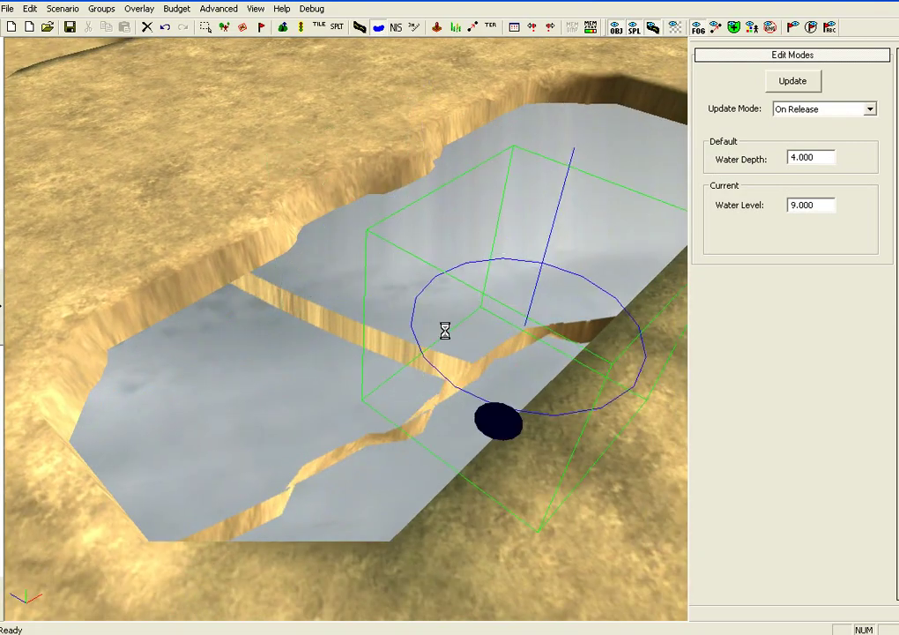
key("Delete")
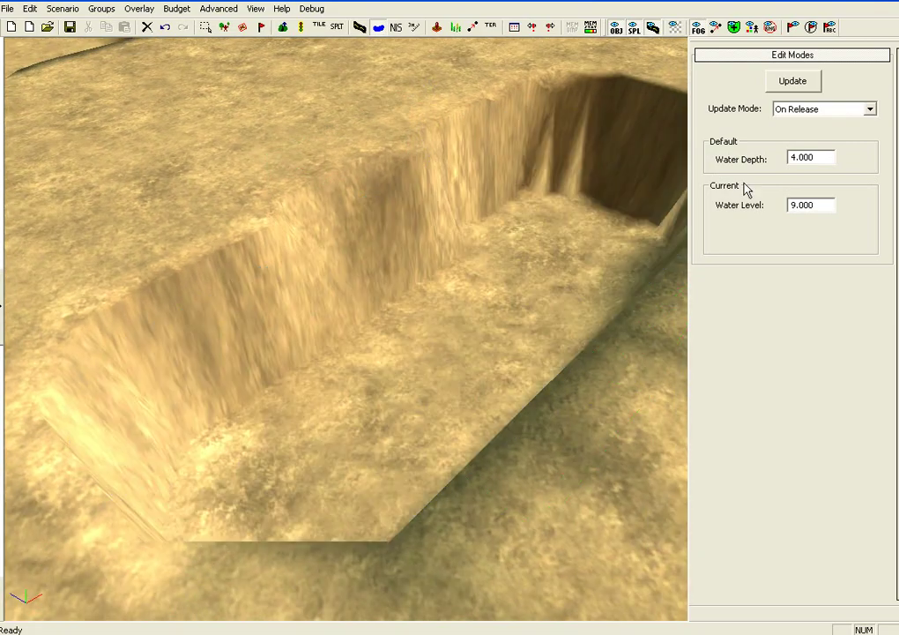
Step: Try a default water depth of 1.000 with a water body in the elongated pit, and remove it
left_click(437, 335)
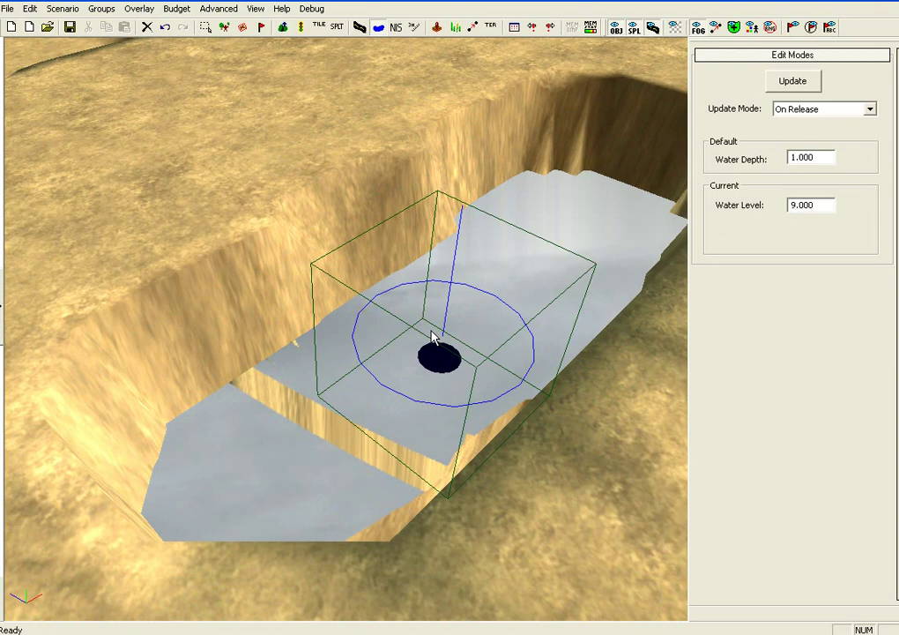
left_click_drag(447, 305, 423, 324)
key("Delete")
Step: Set the default water depth to 3.000 and place a water body in the elongated pit
scroll(432, 339, "down", 5)
scroll(432, 345, "up", 4)
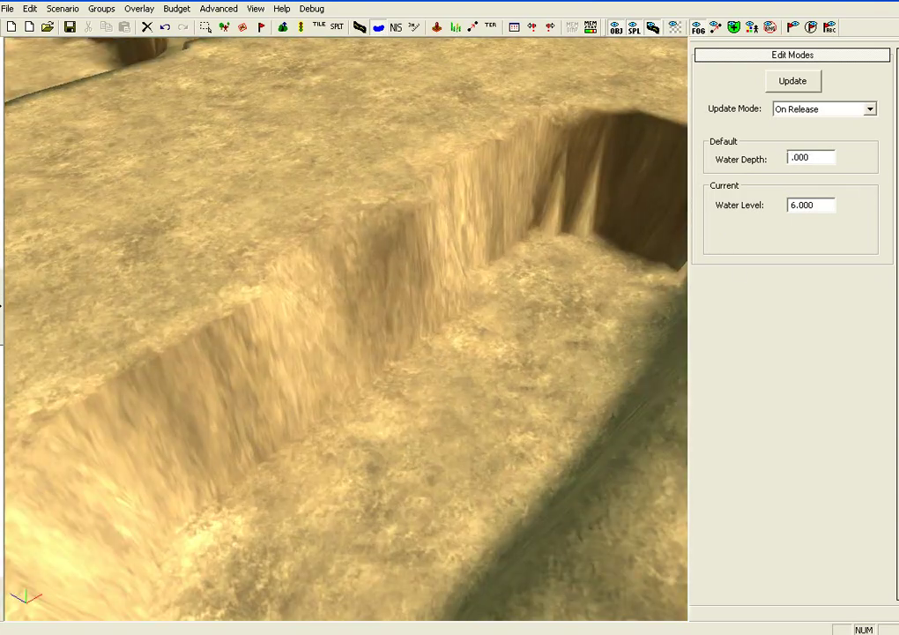
scroll(465, 363, "down", 4)
scroll(467, 364, "up", 1)
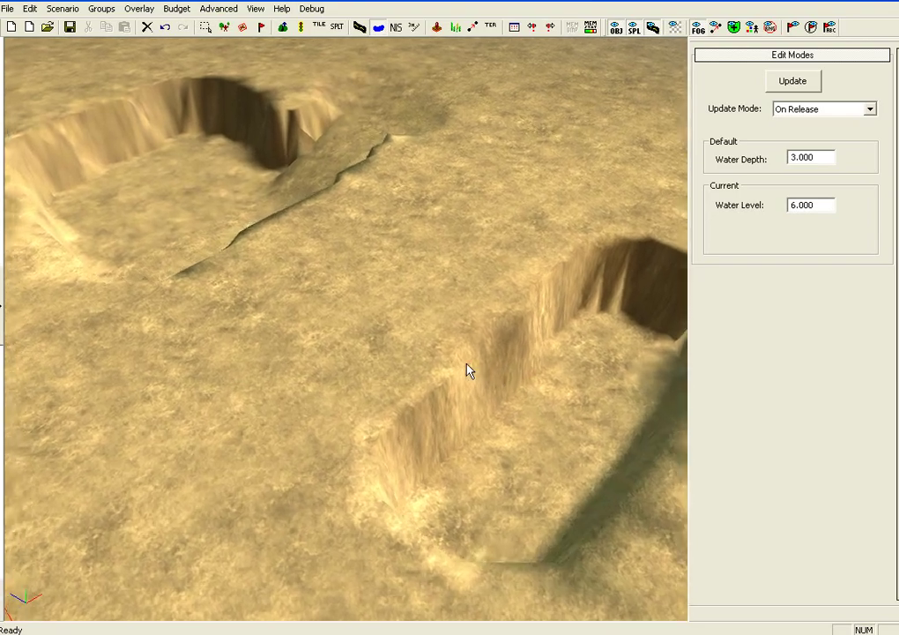
scroll(466, 364, "down", 1)
scroll(467, 371, "down", 3)
scroll(476, 472, "up", 5)
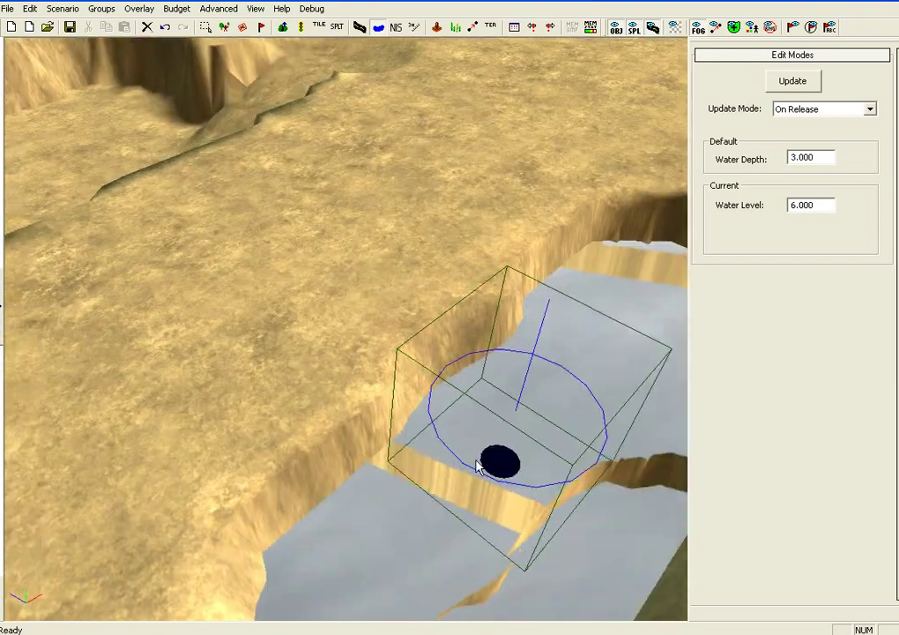
Step: Place a second water body in the larger, rounded pit with the 3.000 default depth
scroll(481, 466, "down", 3)
scroll(437, 434, "up", 1)
left_click(365, 360)
scroll(371, 389, "up", 4)
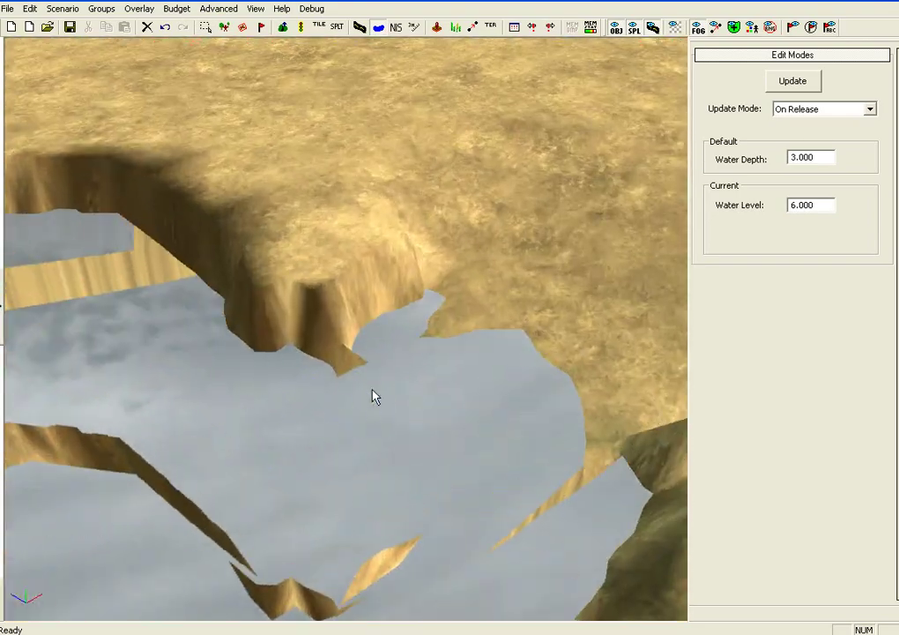
Step: Examine the water surfaces in both pits from near and far
scroll(371, 389, "down", 3)
scroll(373, 396, "down", 4)
scroll(373, 391, "up", 5)
scroll(378, 378, "down", 2)
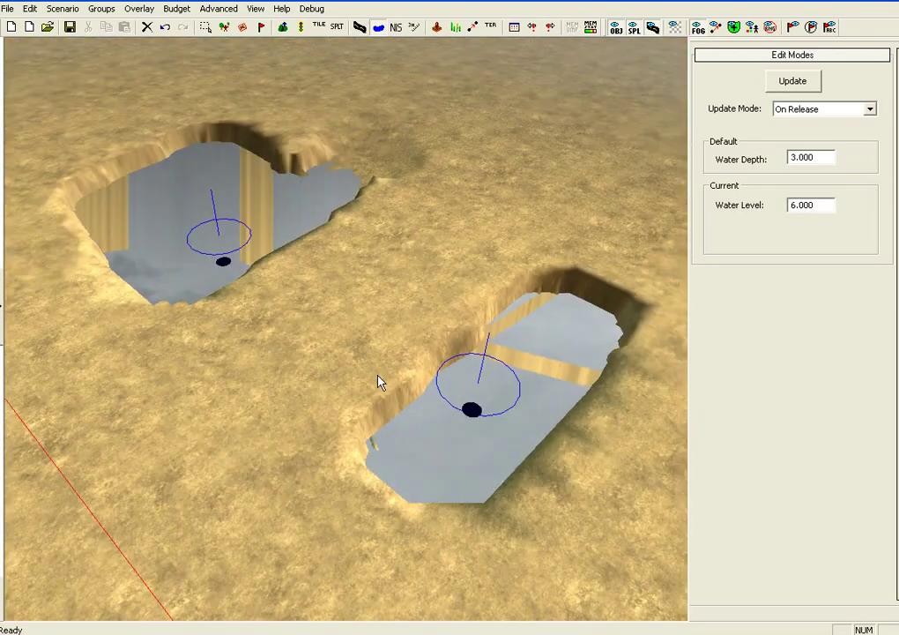
scroll(379, 381, "down", 2)
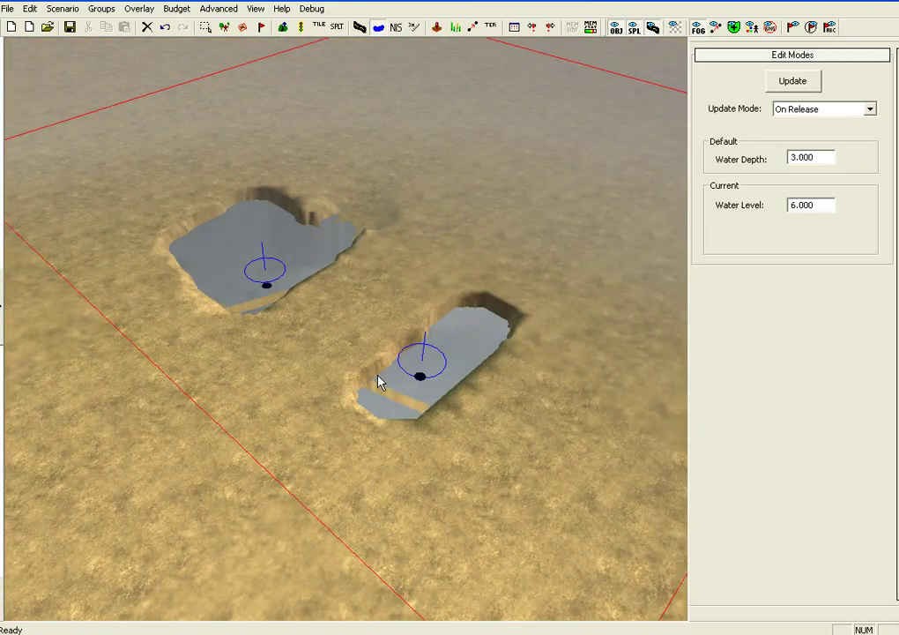
scroll(370, 376, "up", 5)
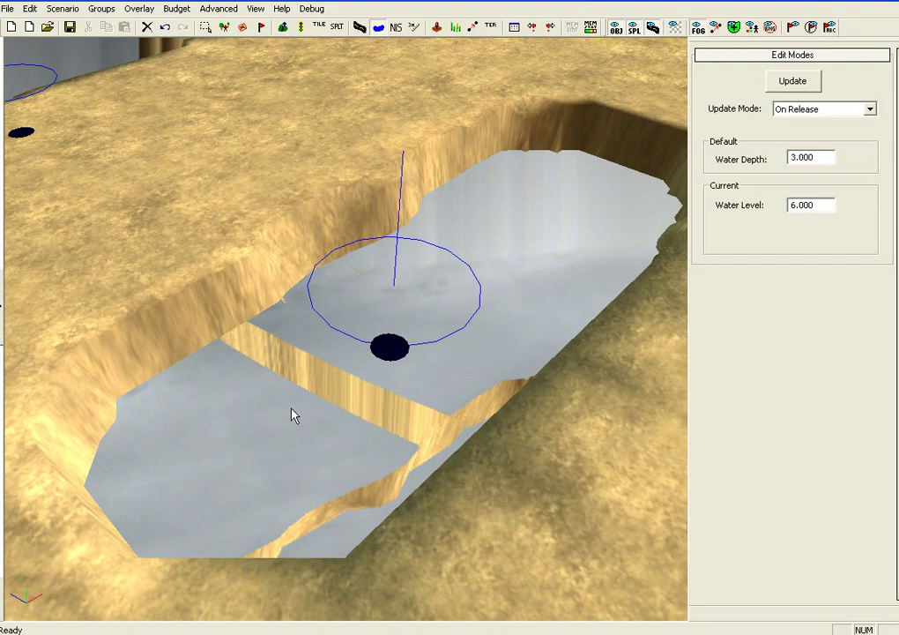
middle_click_drag(315, 407, 315, 408)
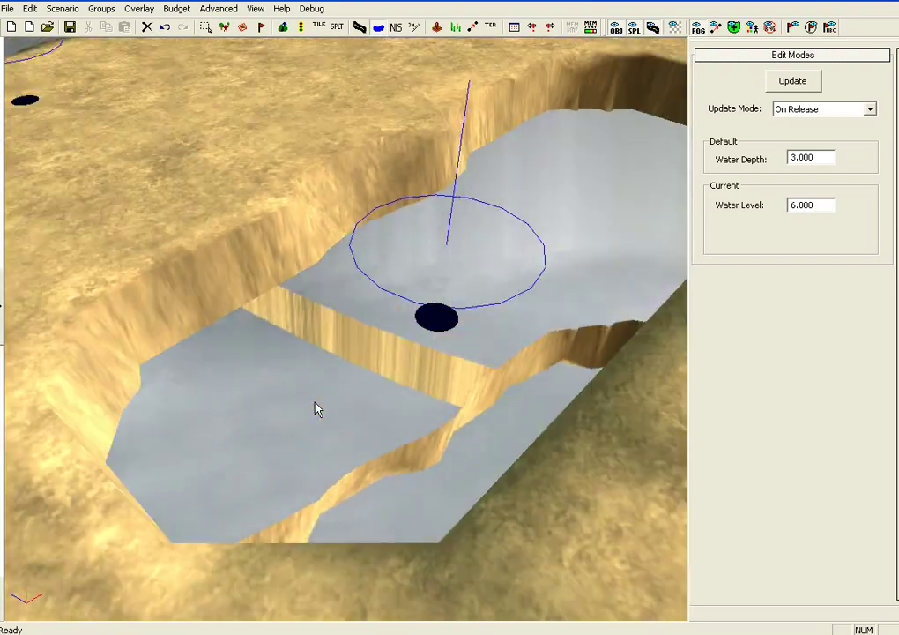
scroll(318, 409, "down", 4)
scroll(315, 408, "up", 3)
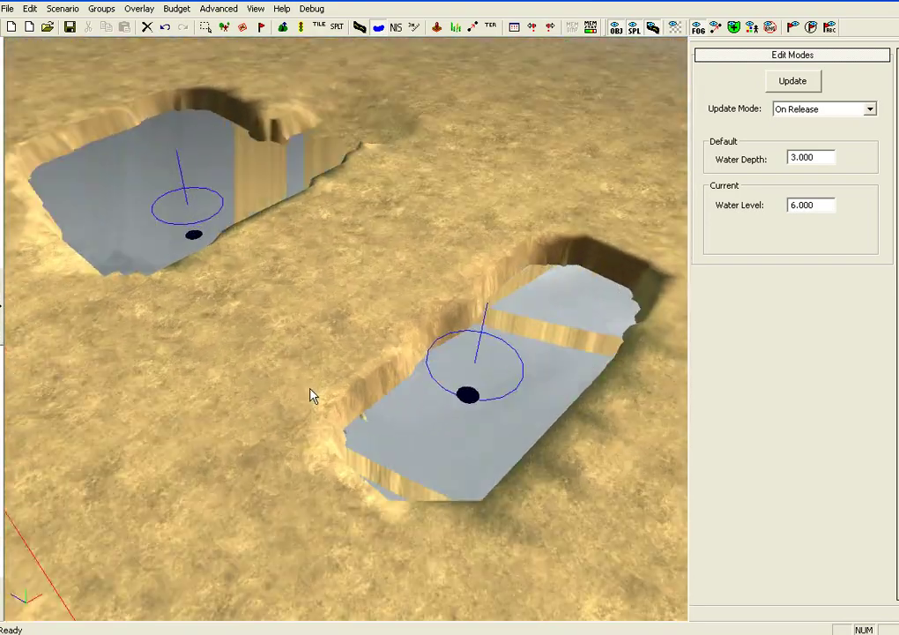
scroll(310, 389, "up", 2)
scroll(307, 384, "down", 1)
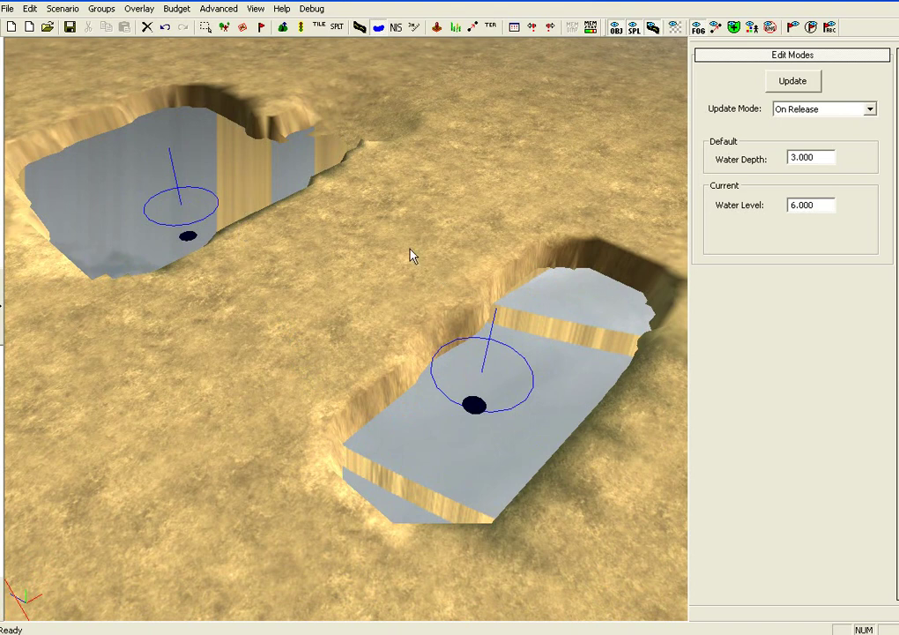
Step: Open the scenario's terrain properties while keeping the elongated pit's water visible beside the dialog
left_click(76, 12)
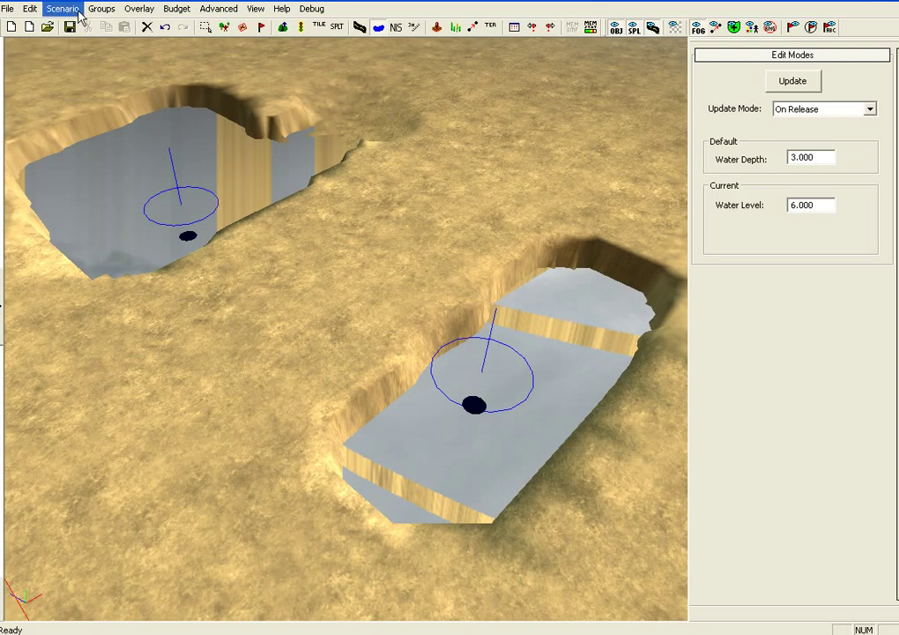
left_click(77, 12)
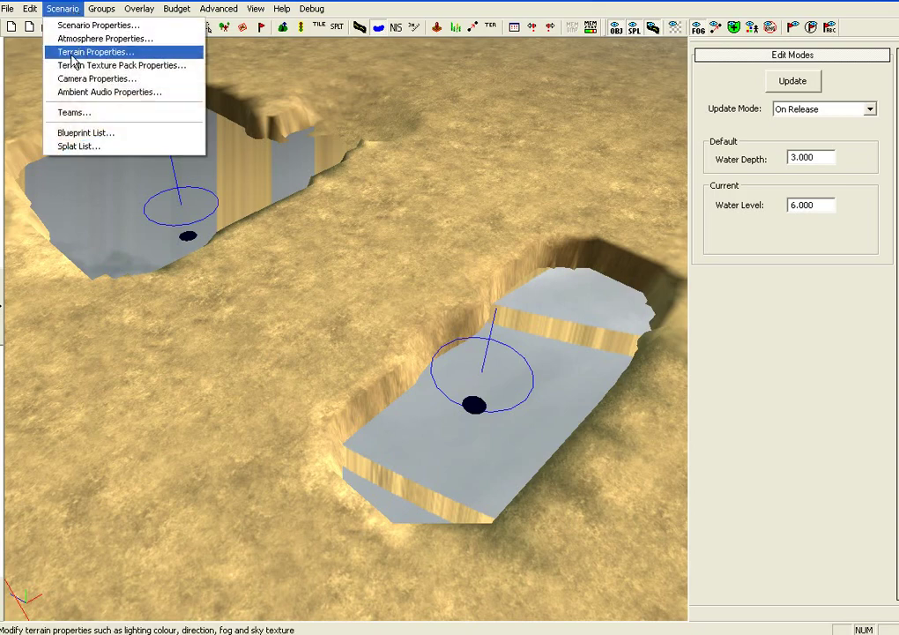
left_click(130, 58)
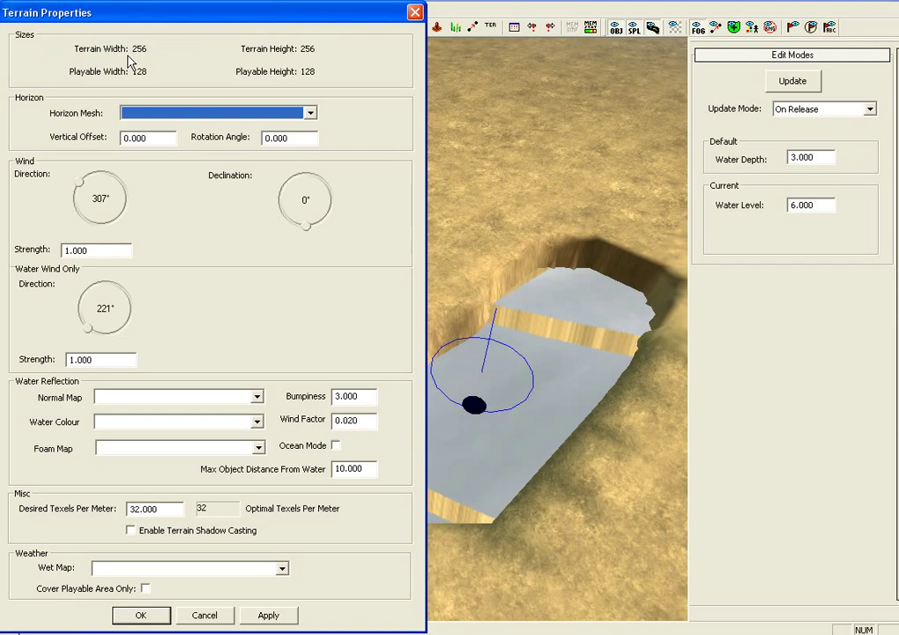
left_click(510, 220)
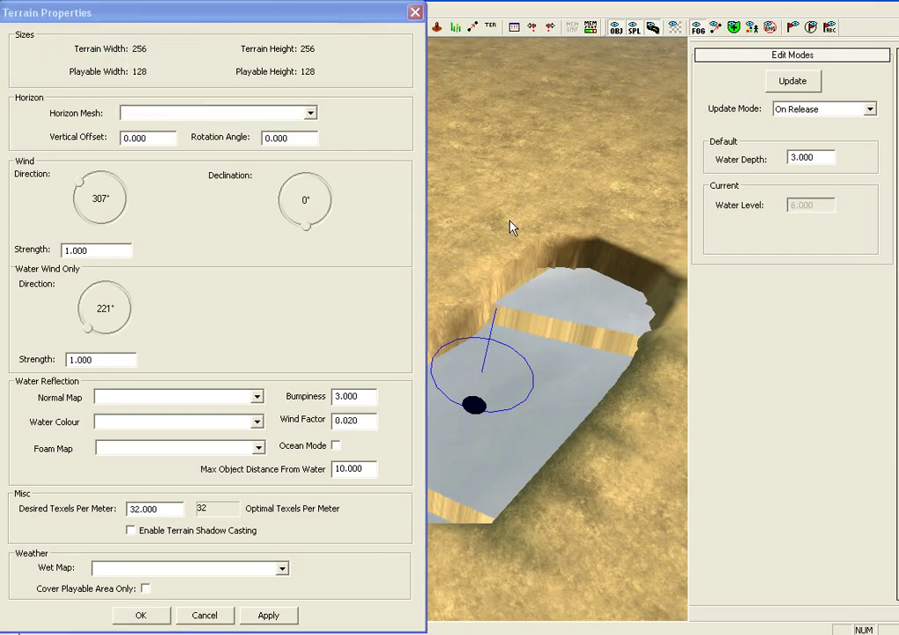
right_click_drag(510, 221, 463, 250)
left_click(366, 263)
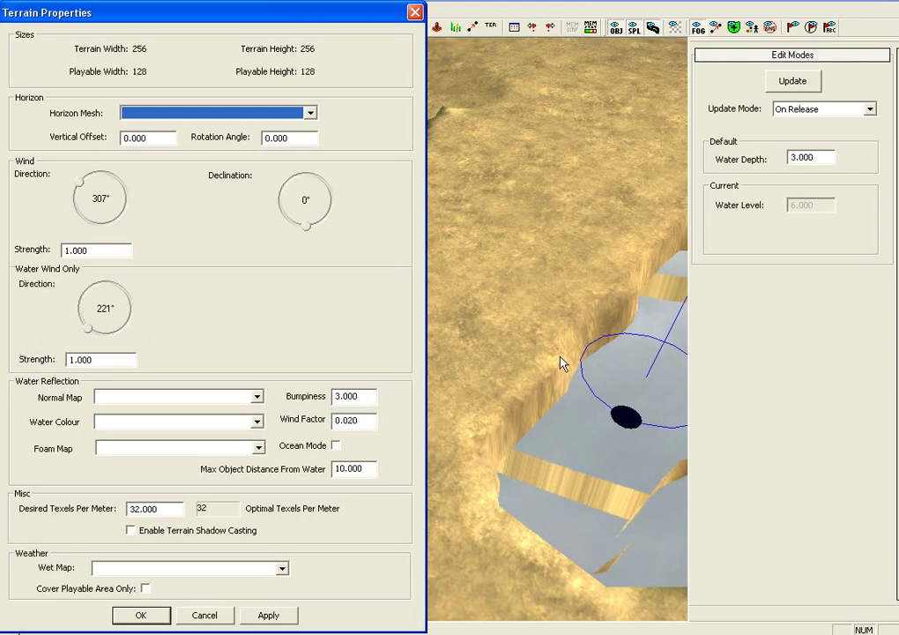
right_click_drag(560, 356, 570, 389)
Step: Select the water body in the elongated pit and move its marker slightly across the water
left_click(530, 345)
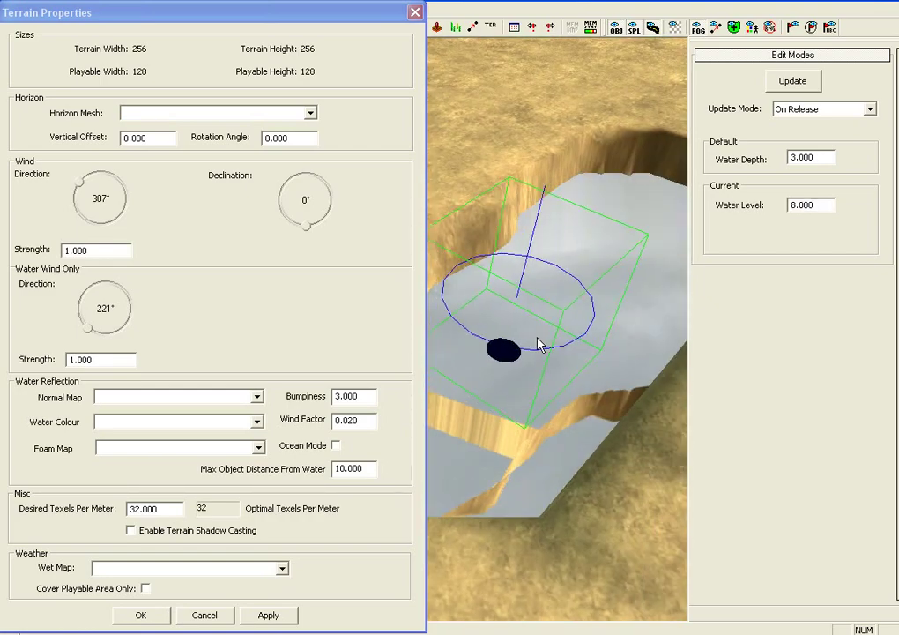
left_click_drag(537, 338, 571, 343)
left_click(334, 339)
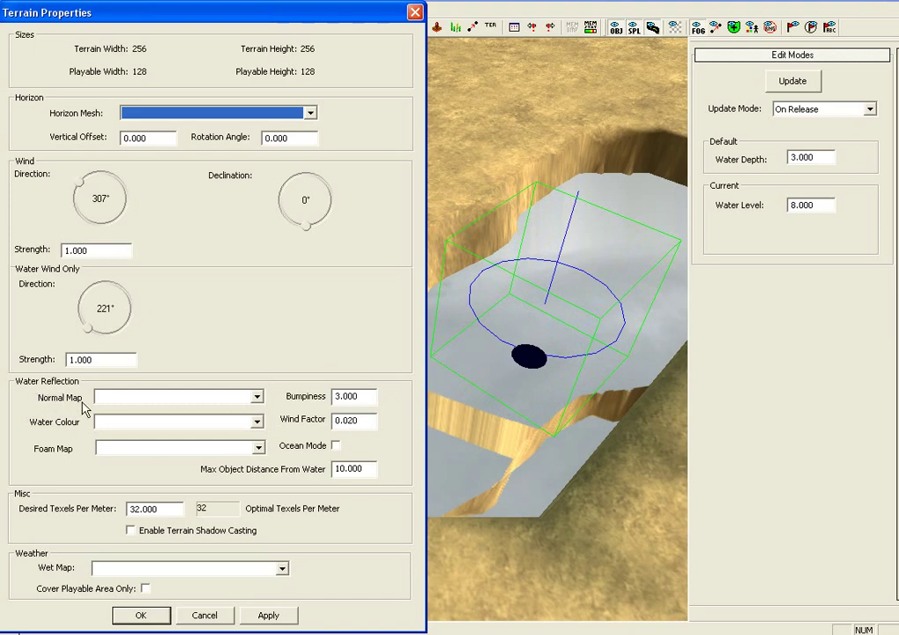
Step: Assign the CIRCLE_WAVES_NORM normal map to the water reflection and apply it
left_click(258, 400)
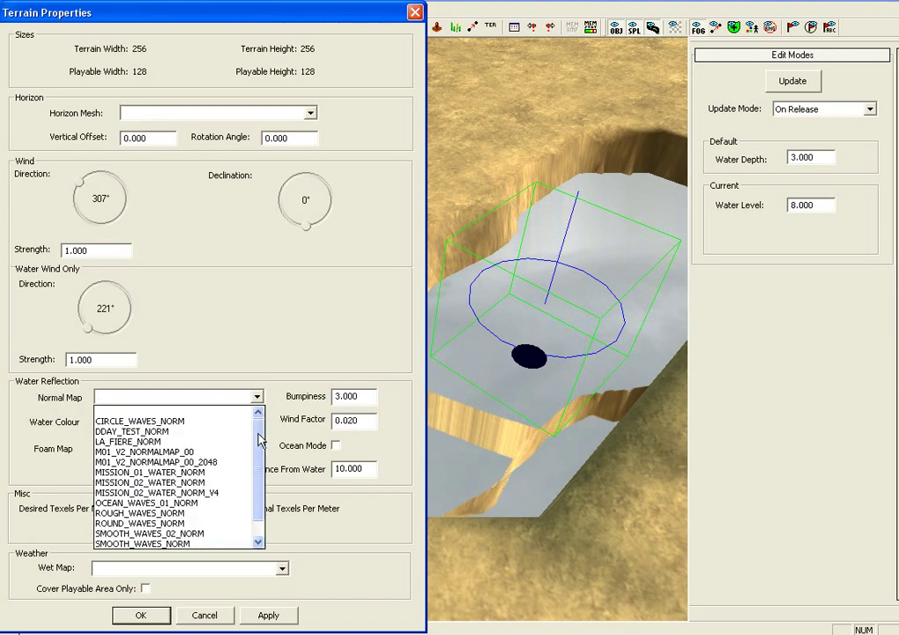
mouse_move(258, 434)
left_mouse_down()
mouse_move(261, 495)
mouse_move(259, 429)
left_mouse_up()
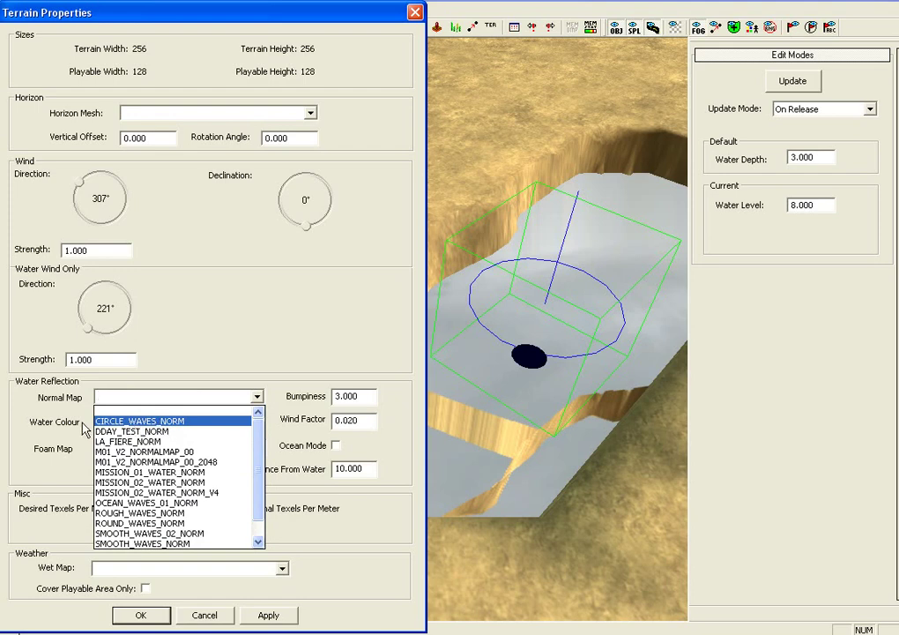
left_click(186, 423)
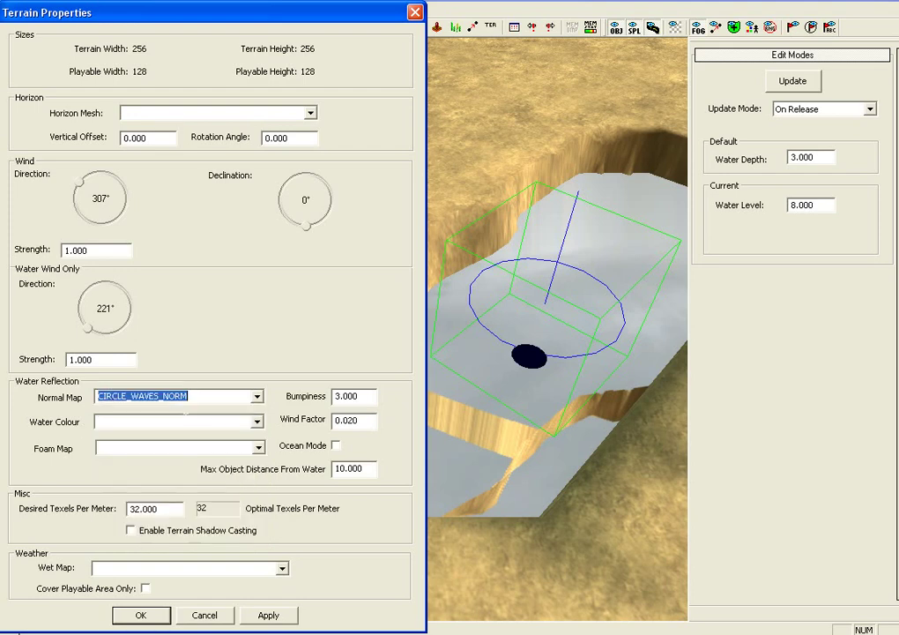
left_click(269, 617)
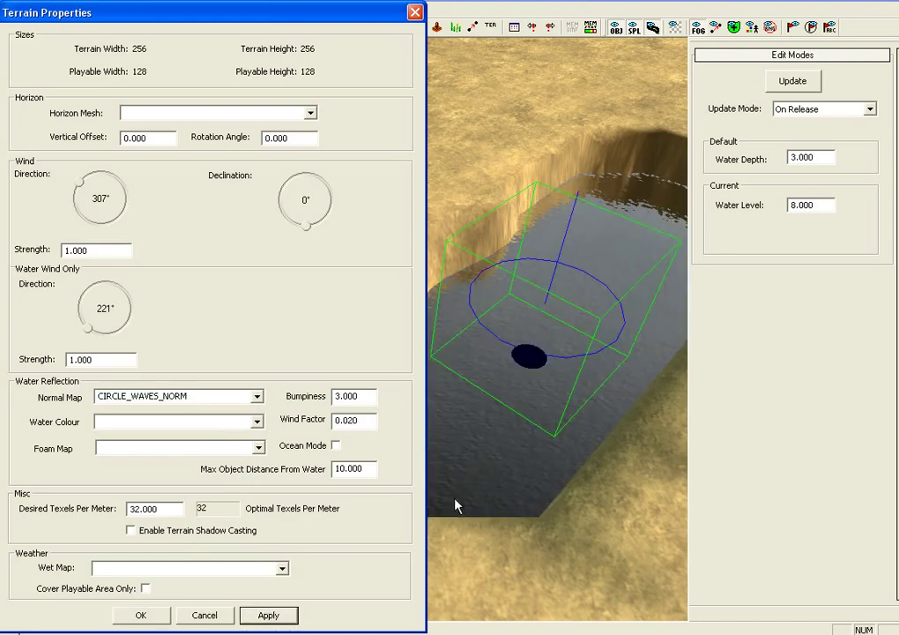
Step: Examine the elongated pit's water surface and bank reflections from near and far
left_click(456, 505)
scroll(457, 506, "up", 5)
scroll(457, 507, "down", 3)
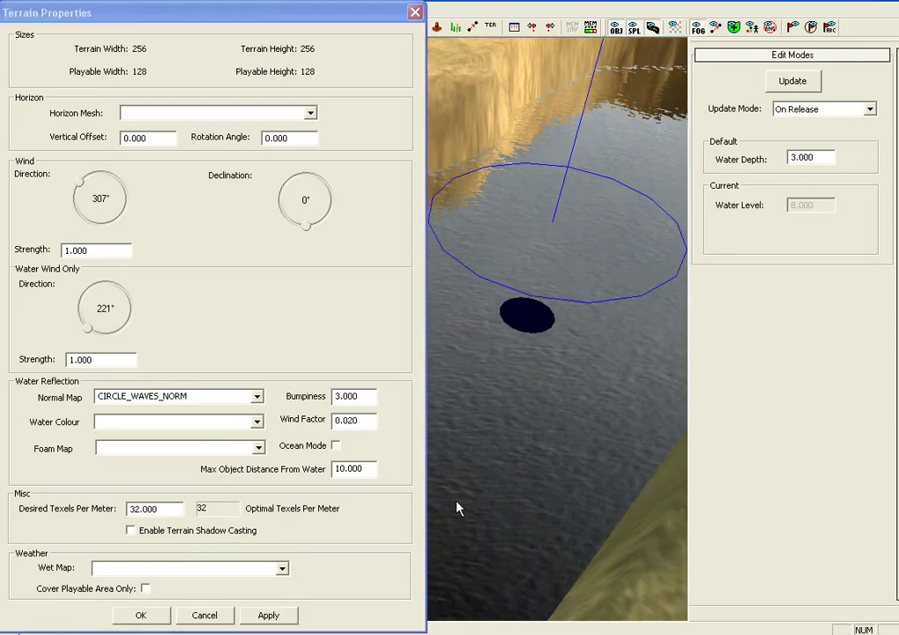
middle_click_drag(457, 507, 506, 407)
scroll(531, 388, "down", 3)
scroll(531, 382, "down", 5)
scroll(530, 384, "up", 8)
scroll(480, 269, "down", 5)
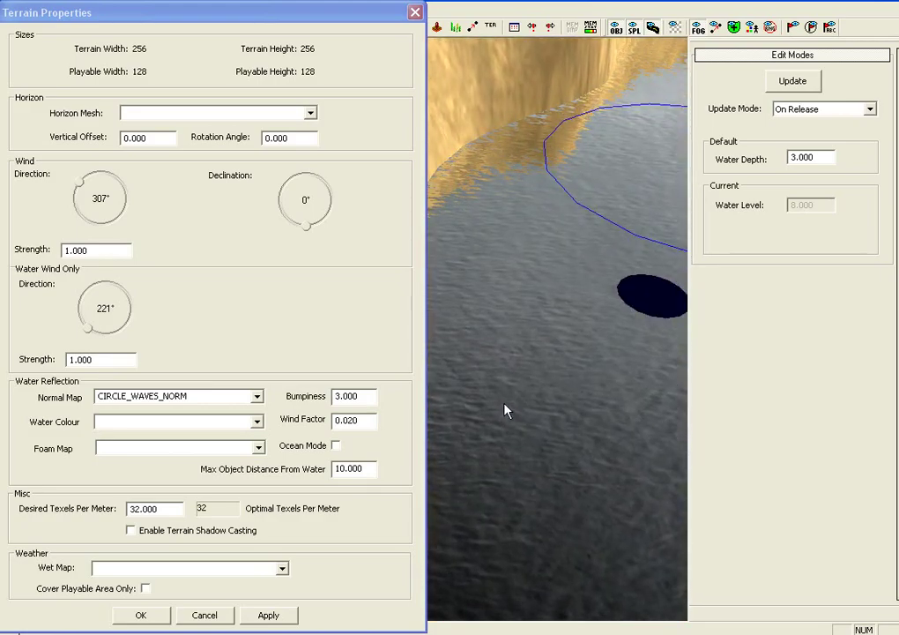
key("Right")
scroll(506, 411, "down", 3)
key("Left")
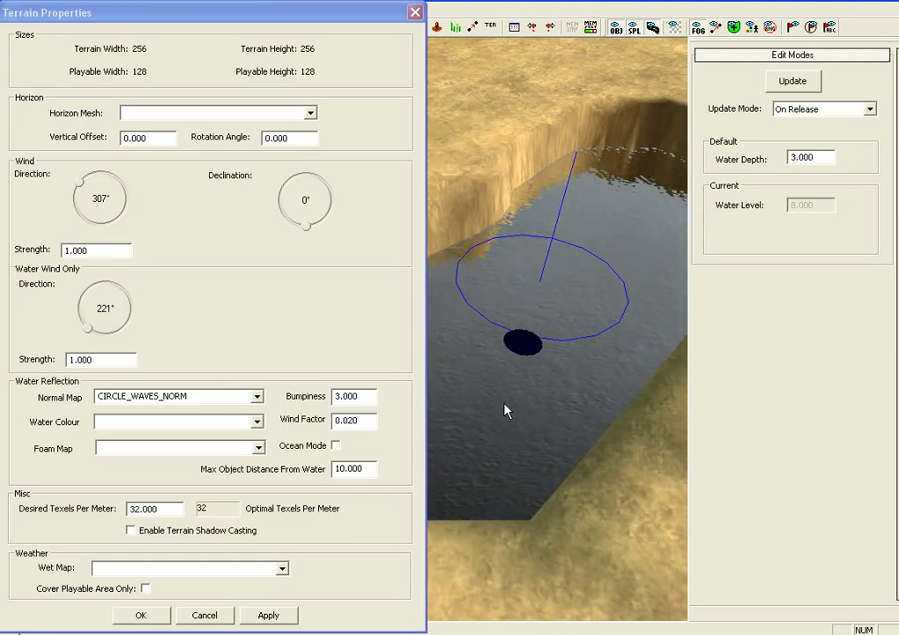
scroll(506, 411, "up", 3)
key("Down")
scroll(506, 411, "down", 3)
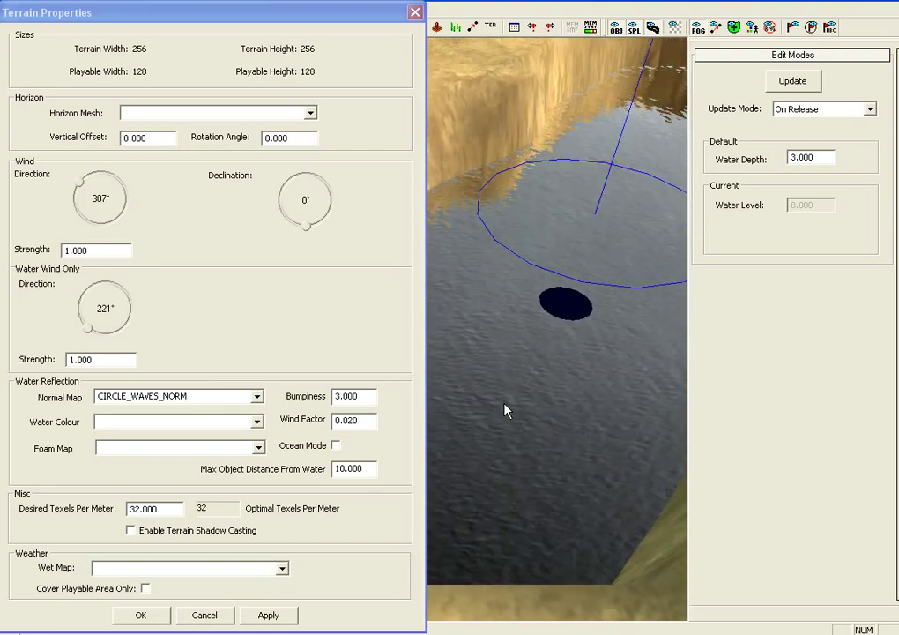
key("Right")
key("Left")
scroll(506, 411, "up", 3)
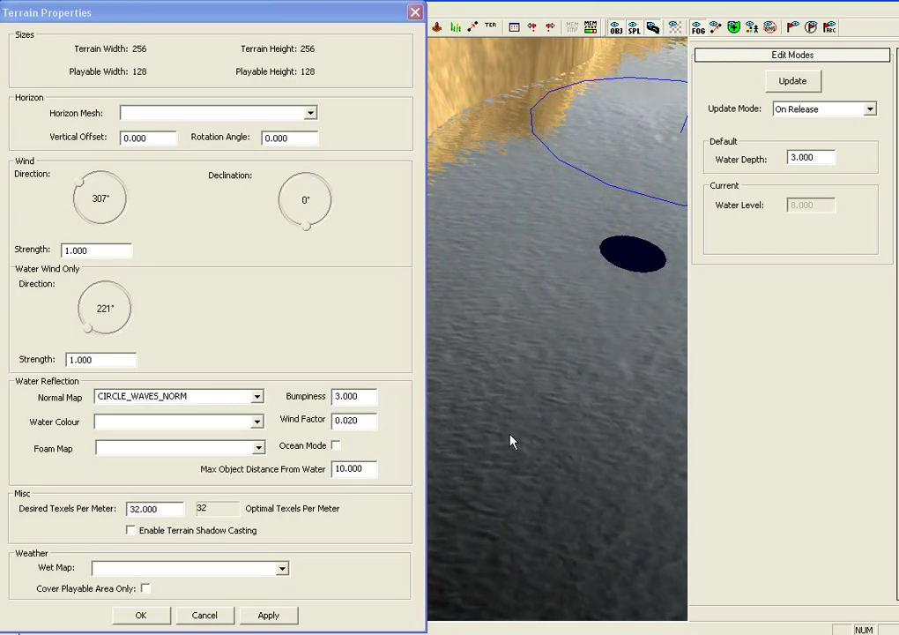
key("Down")
key("Up")
key("Down")
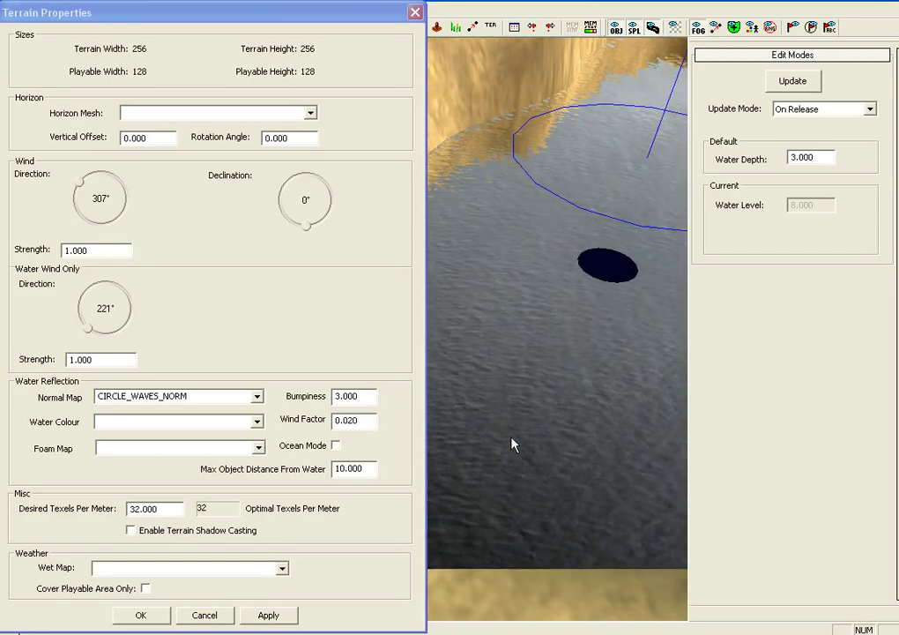
Step: Try a water reflection bumpiness of 5.000 and apply it
left_click(333, 396)
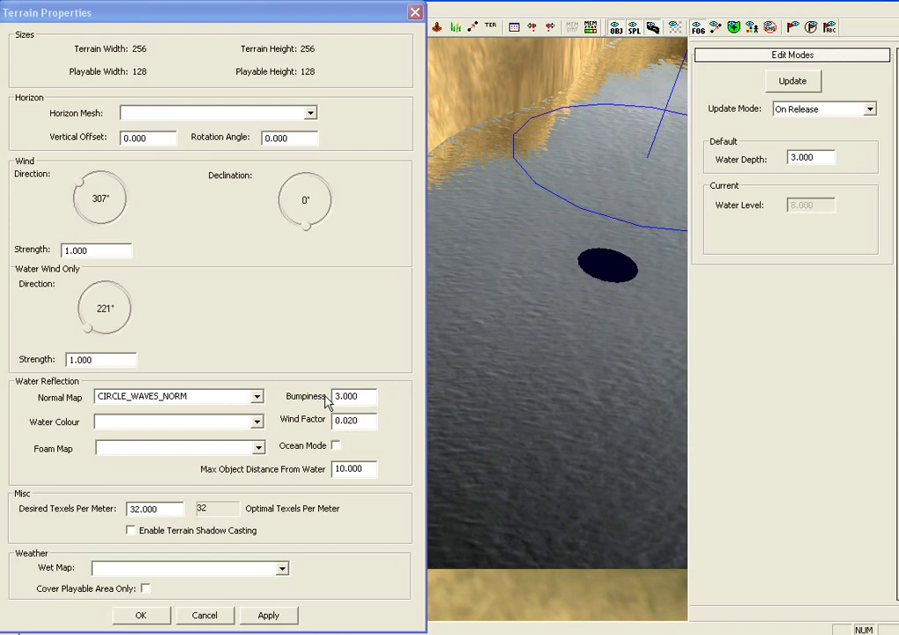
key("Delete")
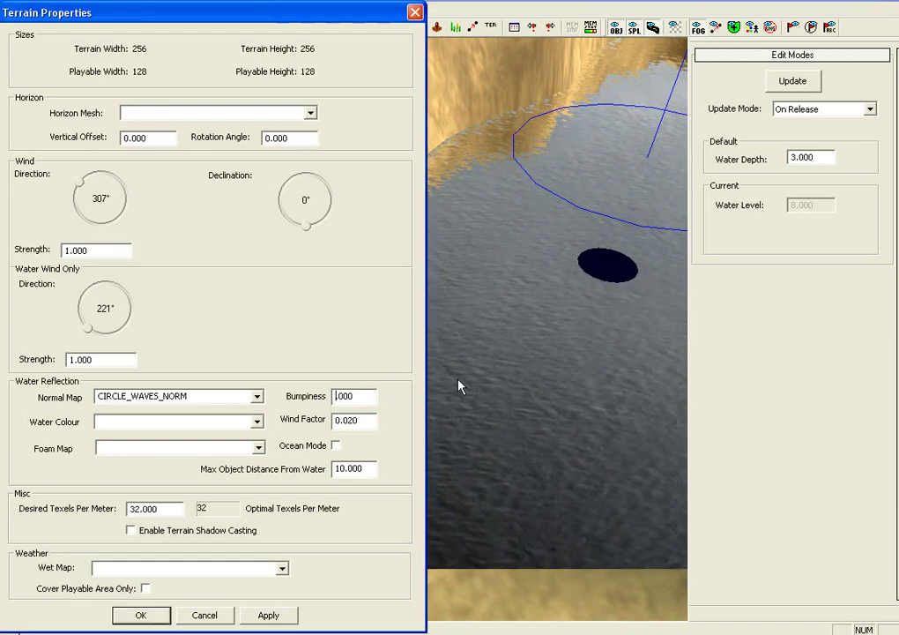
type("5")
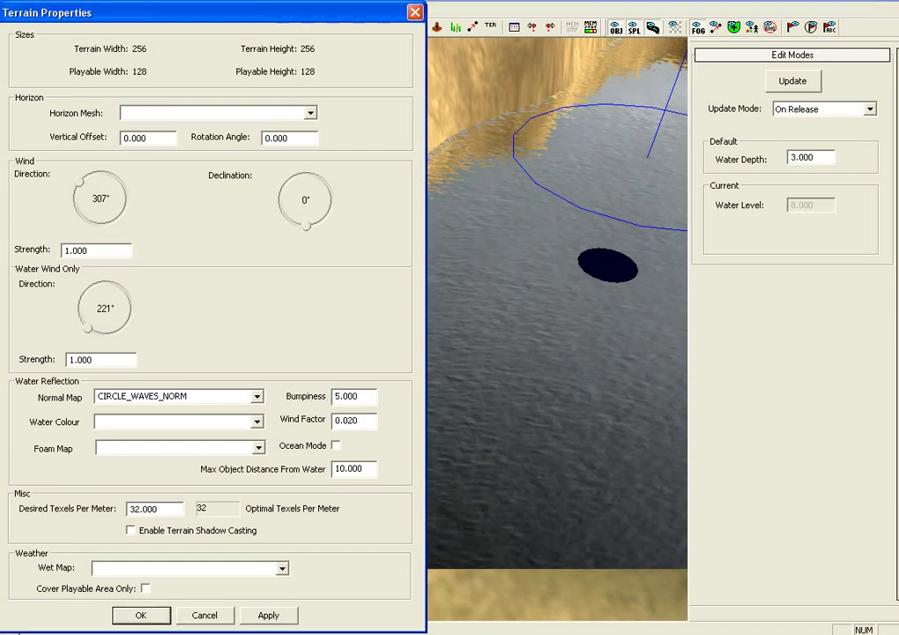
left_click(284, 614)
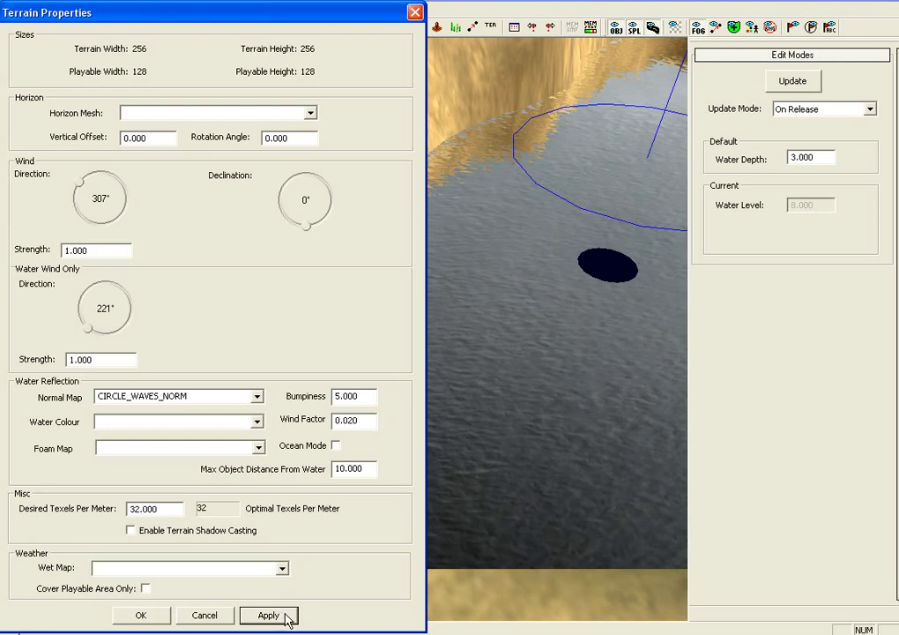
Step: Try a water reflection bumpiness of 1.000, apply it and inspect the water surface
left_click(341, 397)
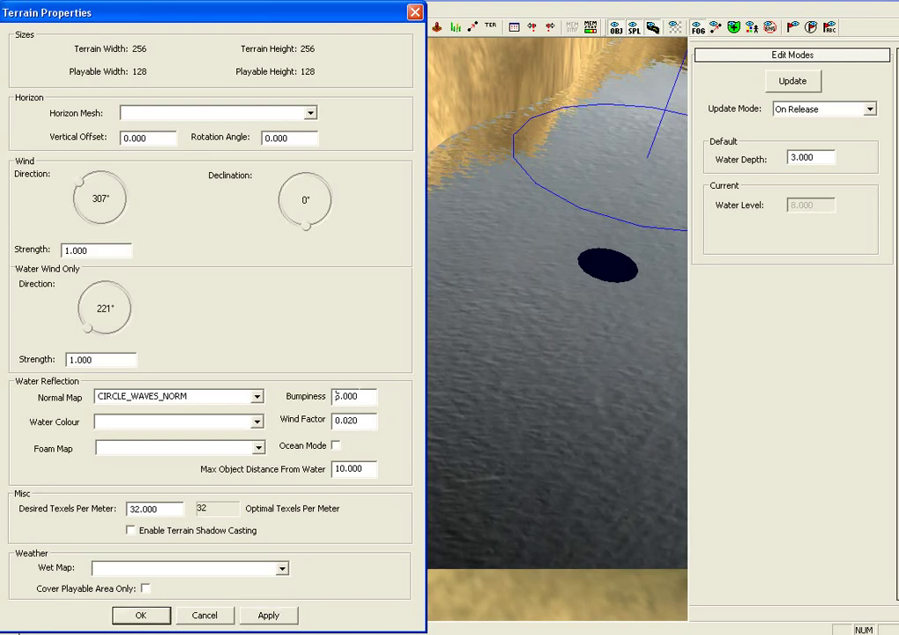
key("BackSpace")
type("1")
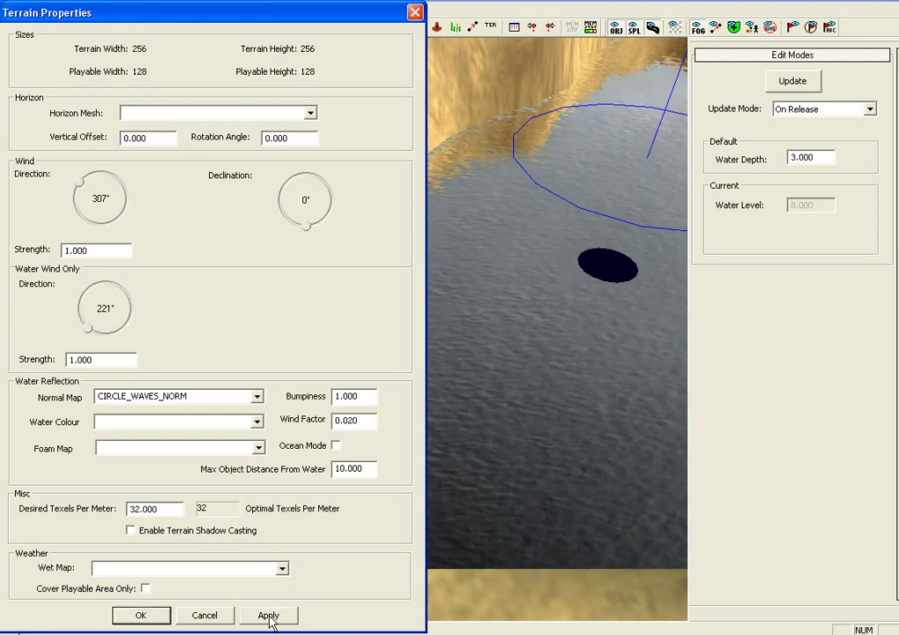
left_click(269, 616)
left_click(514, 408)
middle_click_drag(512, 401, 437, 481)
Step: Set the water reflection bumpiness back to 5.000 and apply the change
left_click(335, 395)
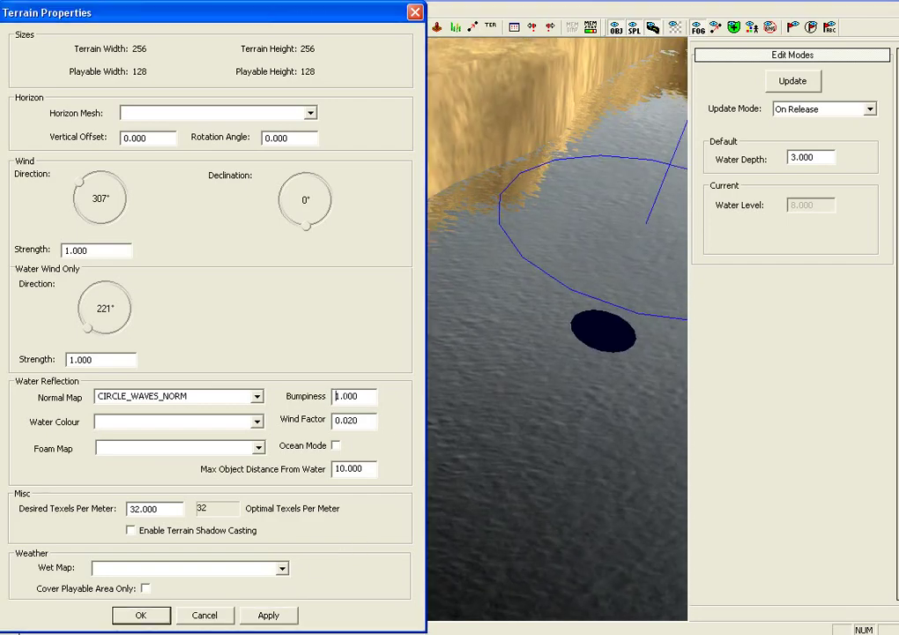
key("Delete")
key("Delete")
type(".")
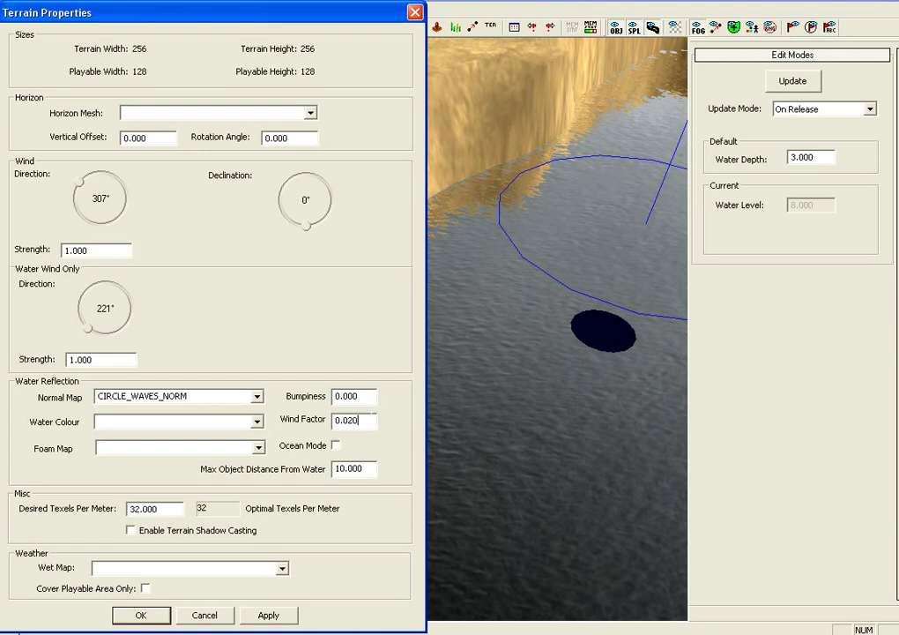
type("5")
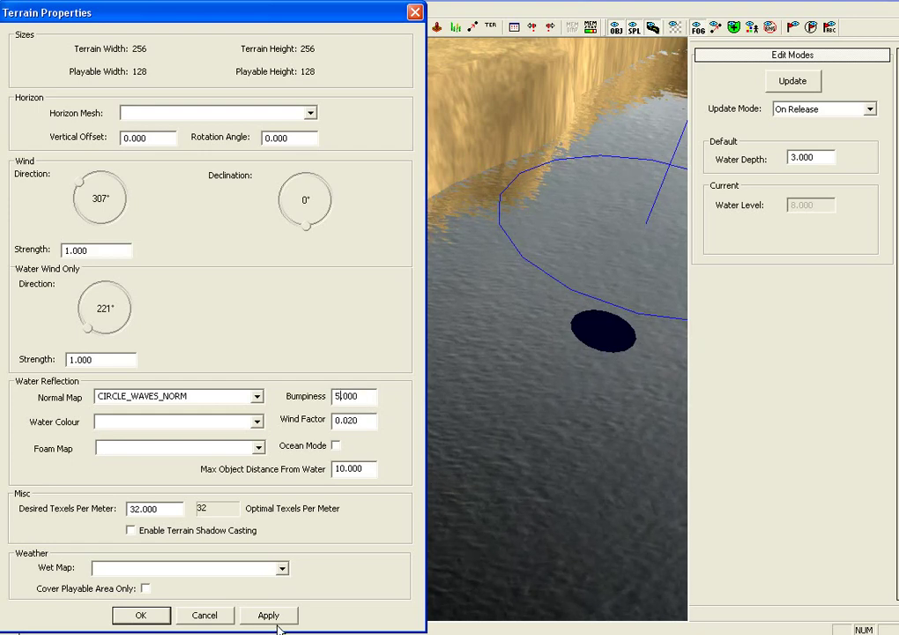
left_click(277, 617)
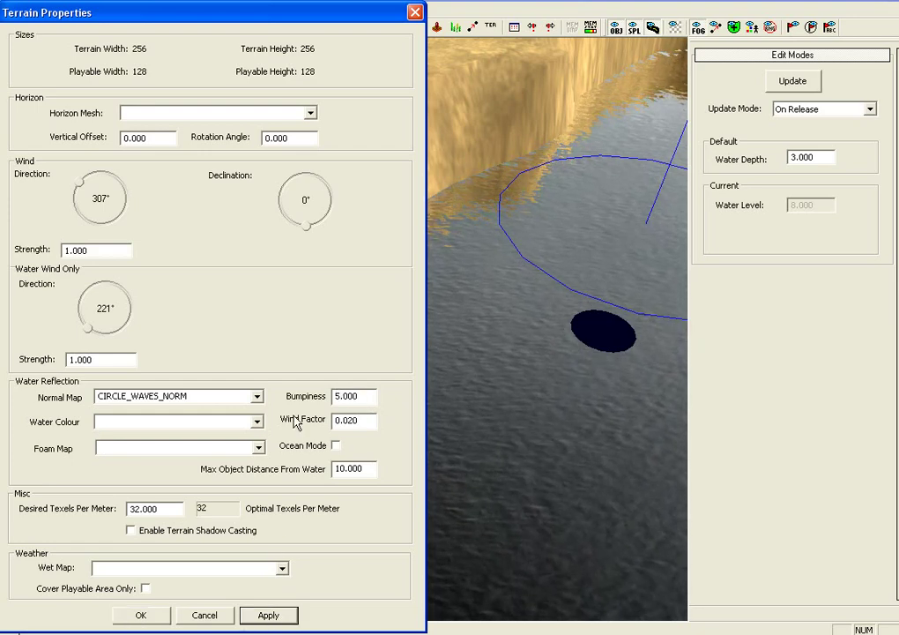
Step: Set the water reflection's wind factor to 0.200 and apply it
left_click(509, 465)
scroll(512, 465, "down", 2)
scroll(513, 465, "up", 4)
scroll(513, 465, "down", 2)
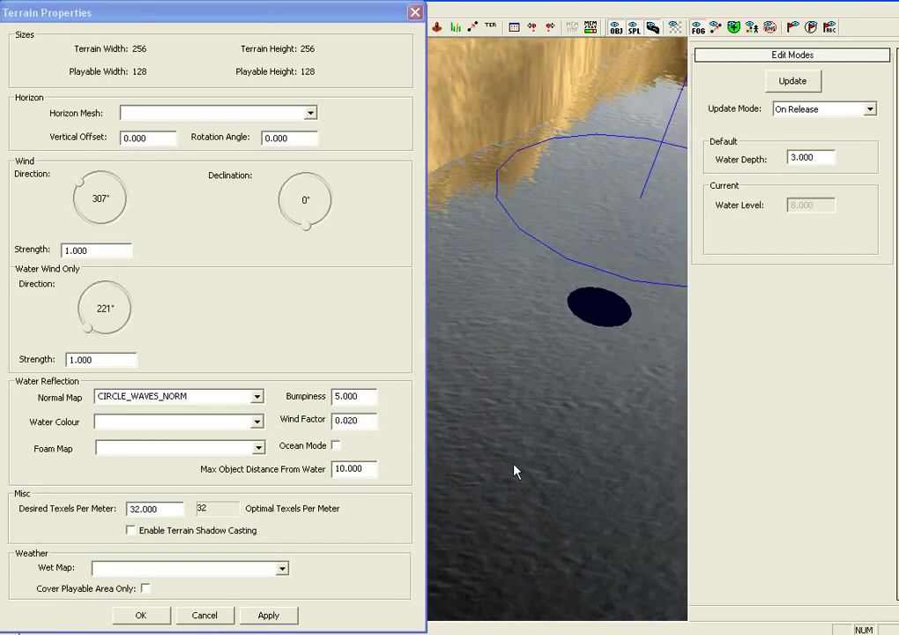
scroll(513, 464, "up", 2)
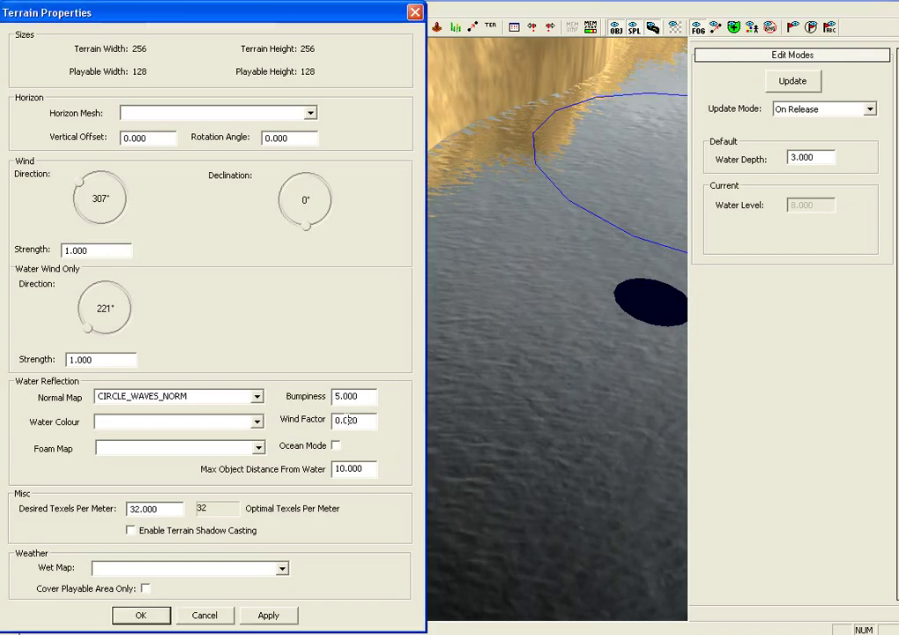
type("2")
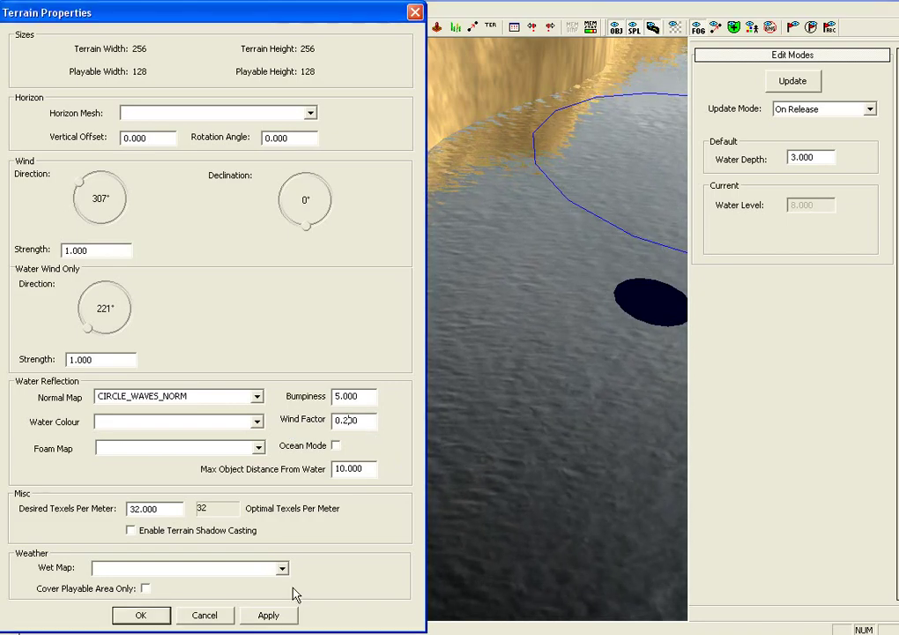
left_click(270, 616)
Step: Inspect the water's ripples with the new wind factor, both close up and from farther away
middle_click_drag(553, 462, 543, 461)
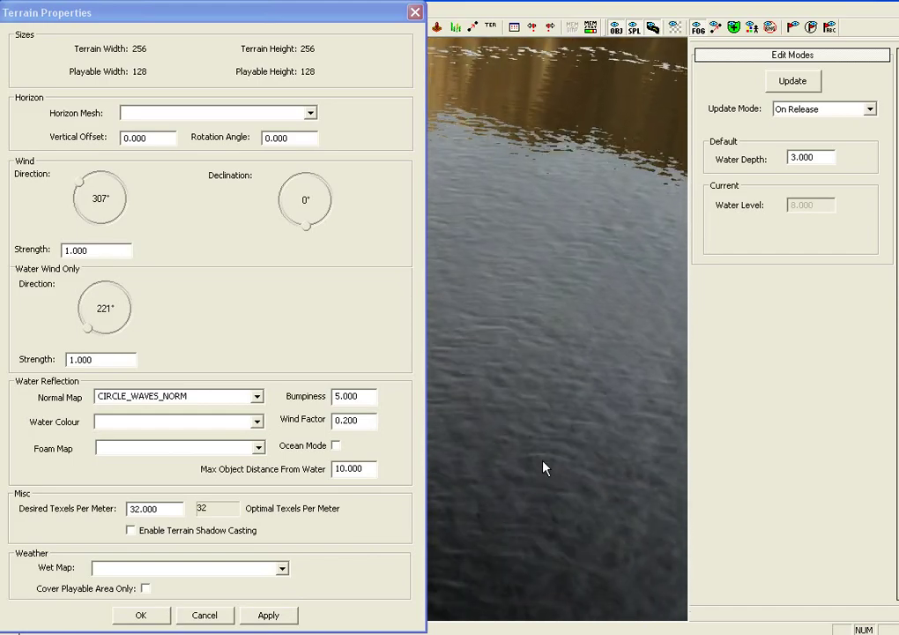
scroll(543, 461, "up", 2)
scroll(544, 461, "down", 6)
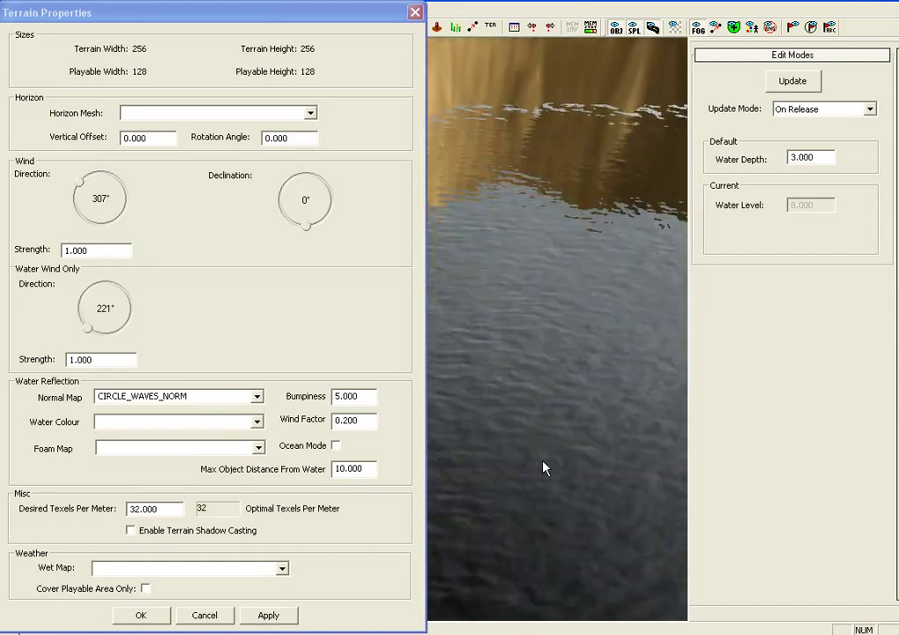
middle_click_drag(543, 462, 544, 461)
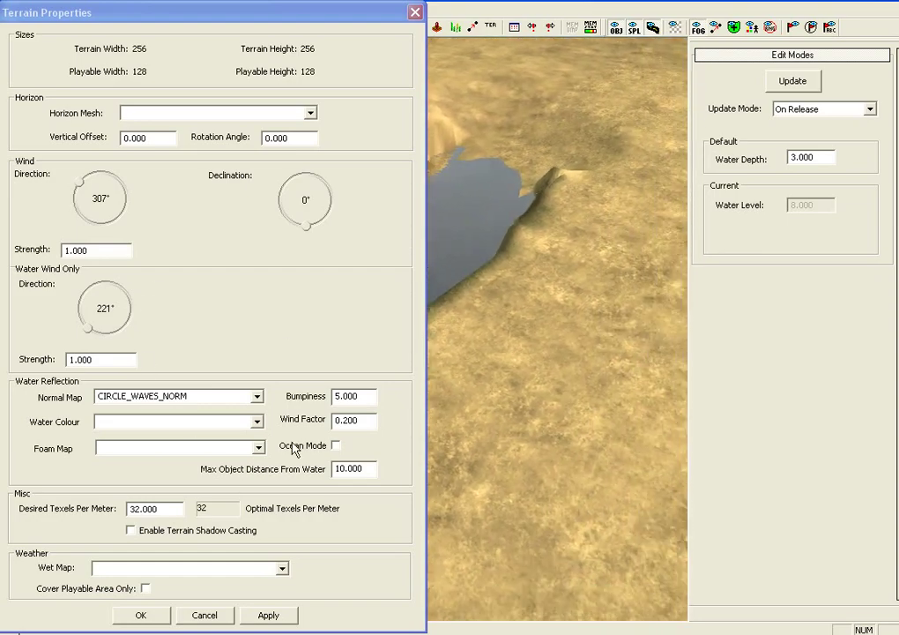
scroll(463, 355, "down", 8)
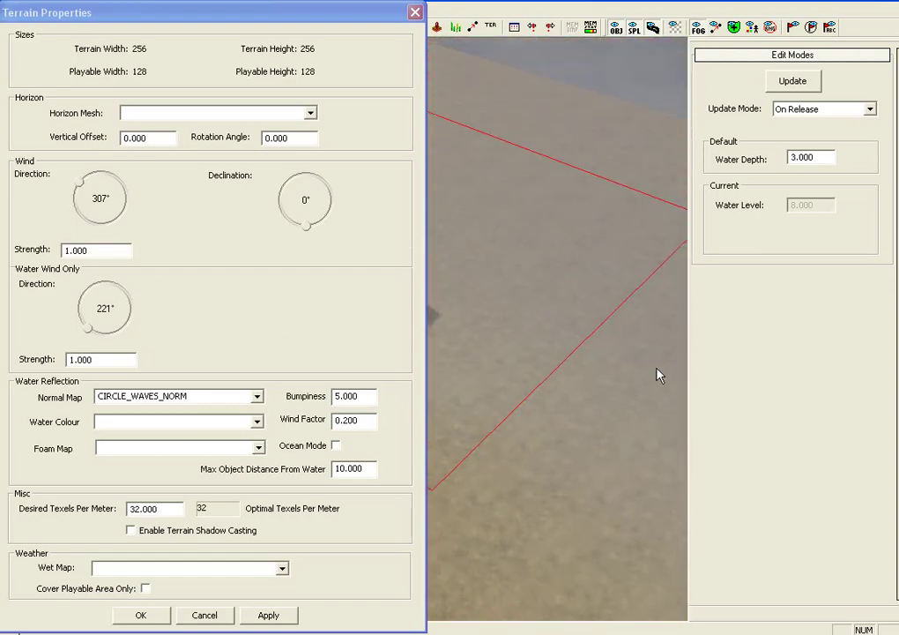
scroll(574, 337, "up", 10)
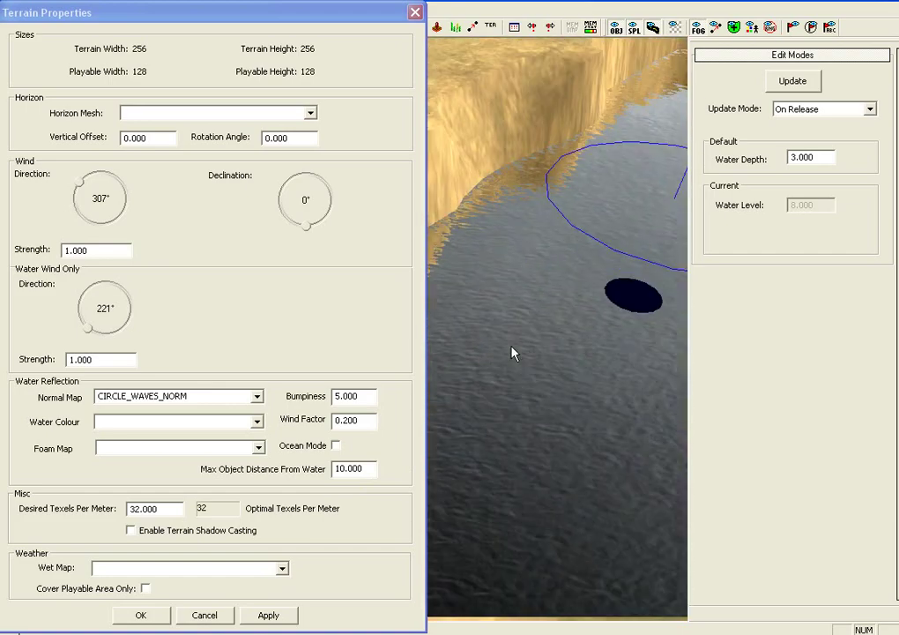
Step: Try enabling Ocean Mode for the water reflection, apply it and inspect the water surface
scroll(569, 361, "up", 2)
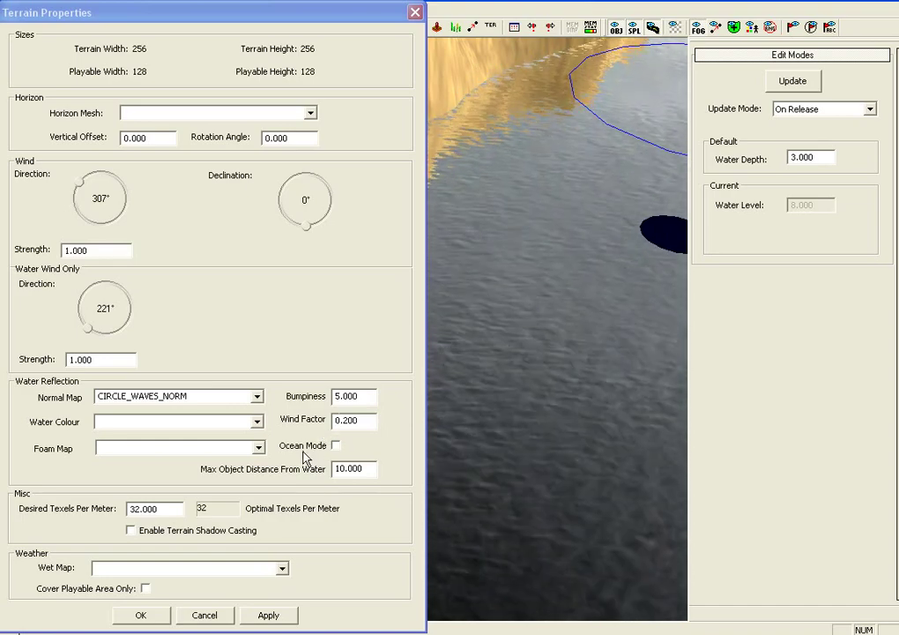
left_click(335, 445)
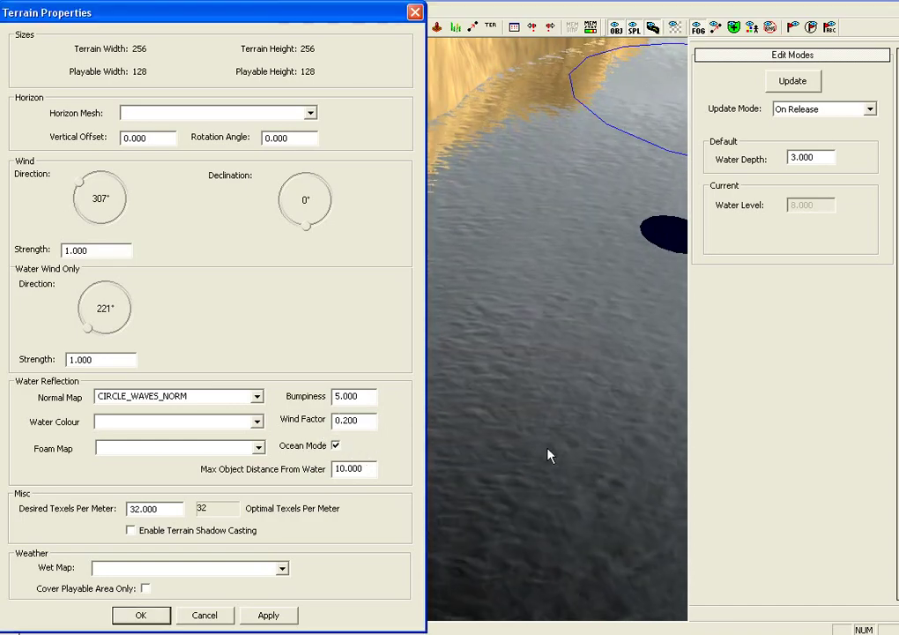
left_click(269, 615)
scroll(516, 513, "down", 4)
middle_click_drag(517, 514, 500, 422)
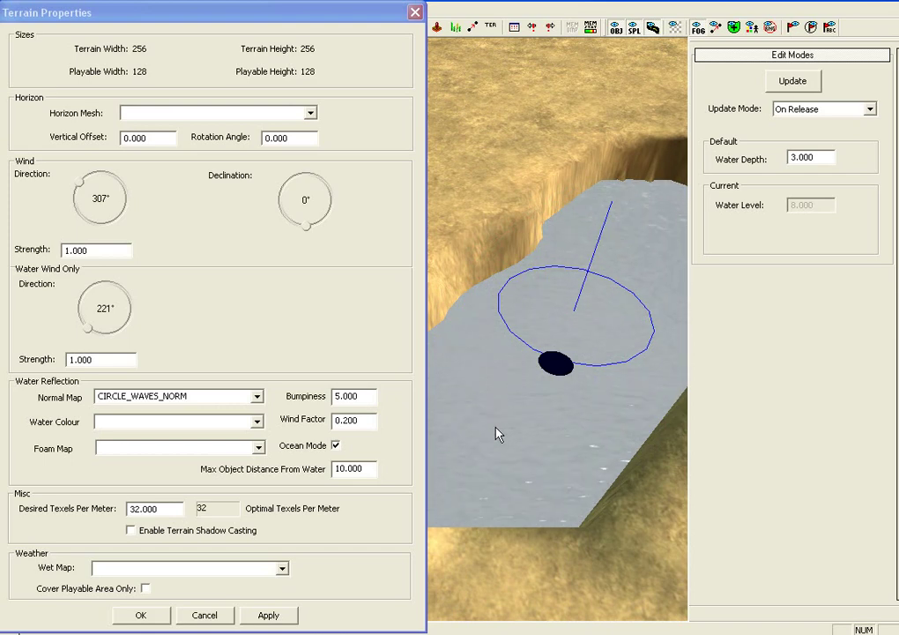
Step: Turn Ocean Mode back off, apply the change and check the water up close
left_click(338, 447)
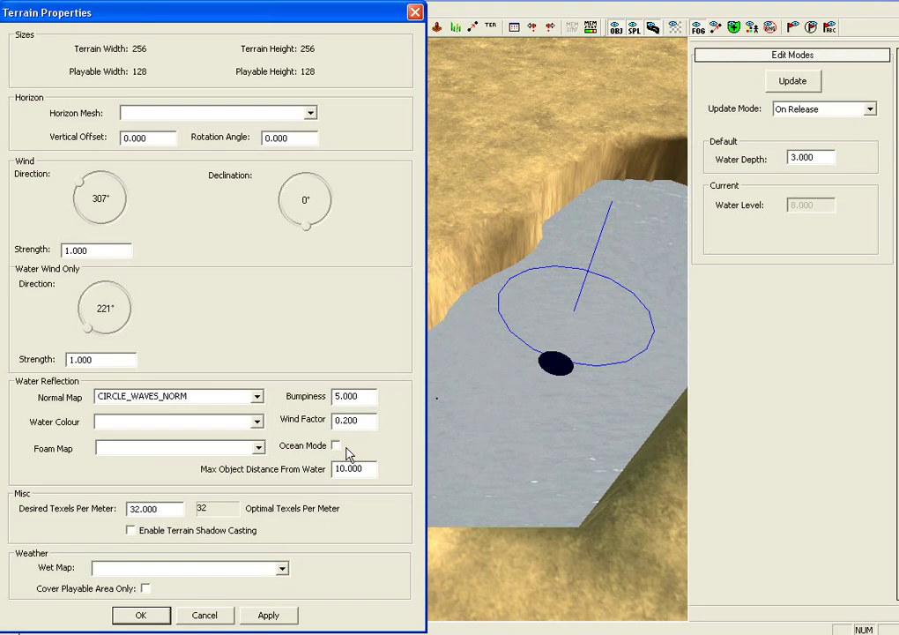
left_click(267, 615)
left_click(512, 456)
scroll(512, 456, "up", 5)
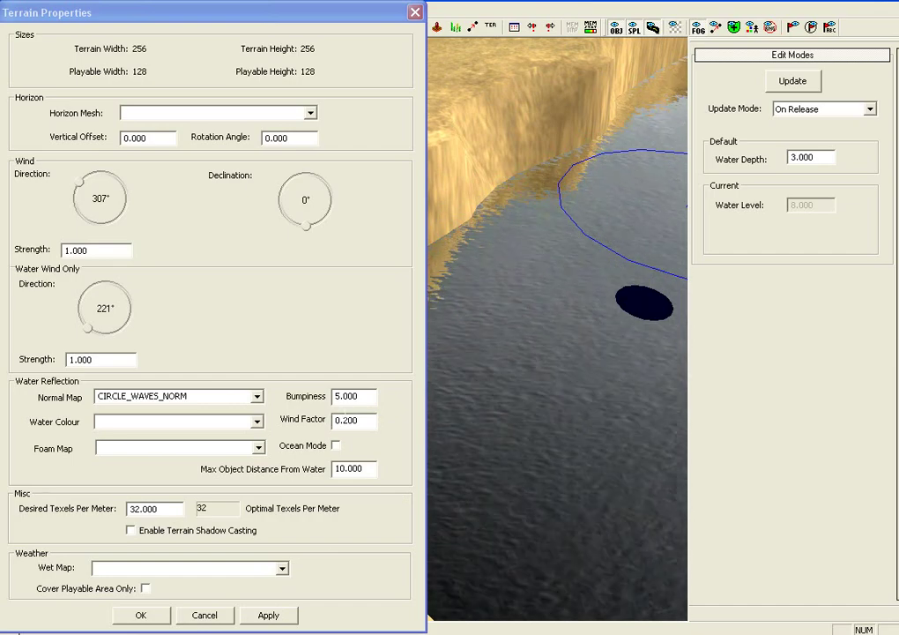
Step: Set the water reflection's wind factor to 0.050, apply it and inspect the ripples
left_click(345, 419)
key("Delete")
type("5")
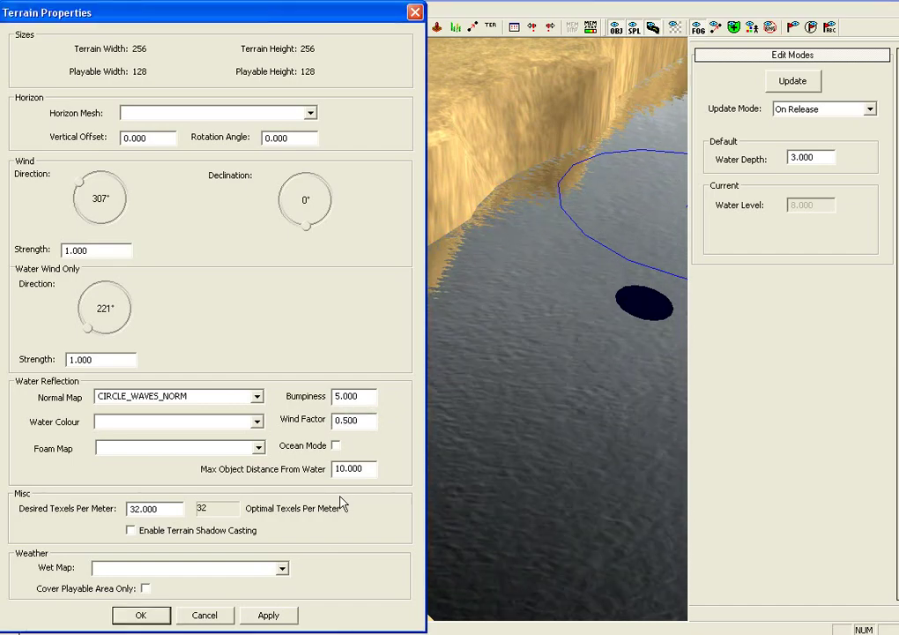
key("Delete")
key("Left")
type("0")
left_click(283, 615)
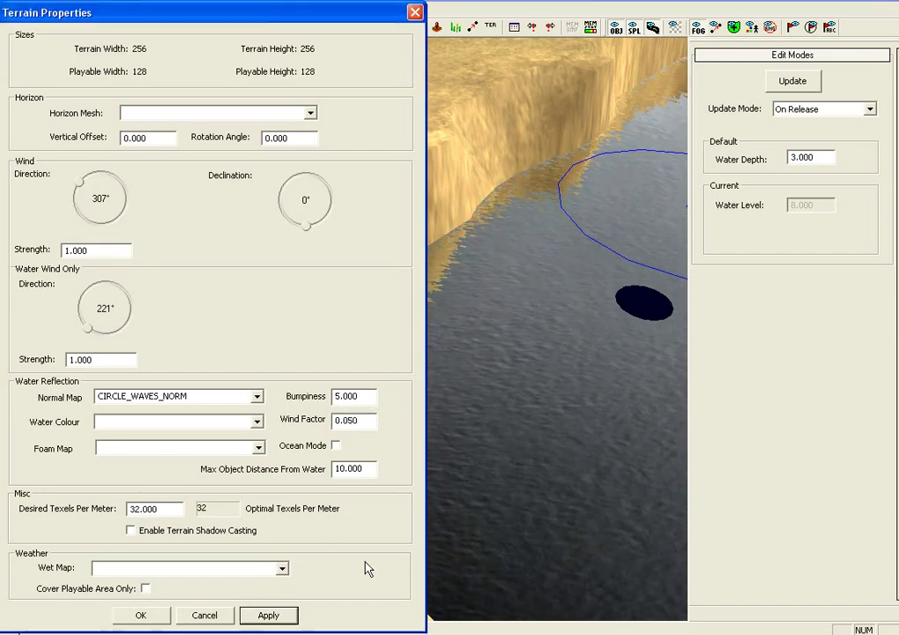
left_click(523, 459)
middle_click_drag(523, 460, 523, 459)
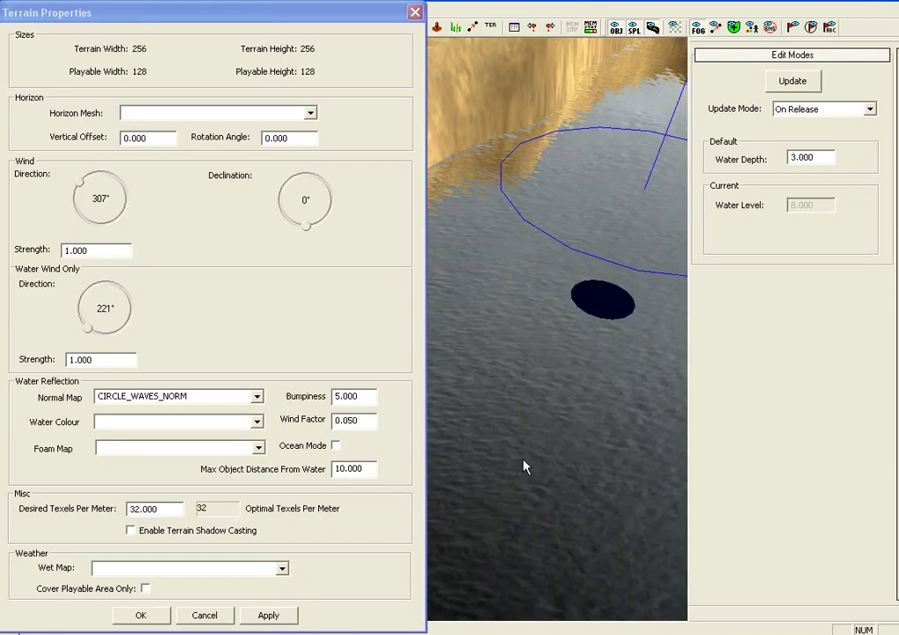
Step: Try clearing the water reflection's normal map, apply the change and inspect the water surface
left_click(257, 396)
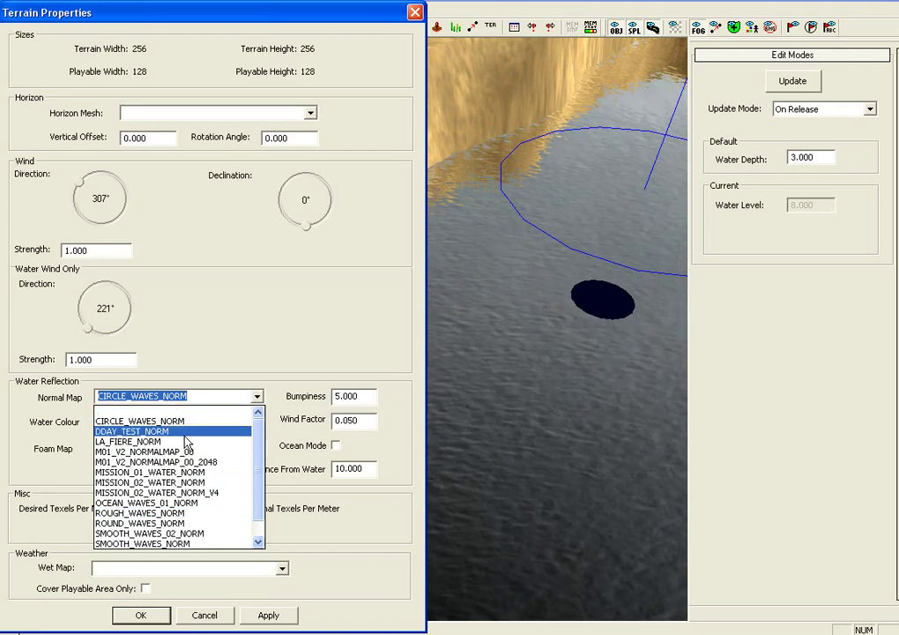
left_click(196, 411)
left_click(279, 611)
left_click(488, 531)
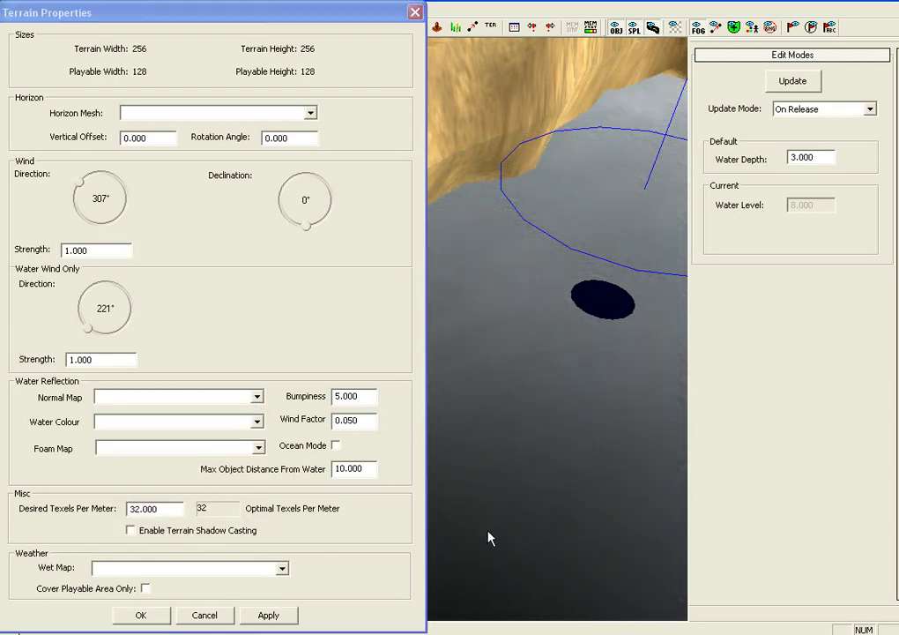
scroll(448, 483, "down", 3)
scroll(447, 485, "up", 3)
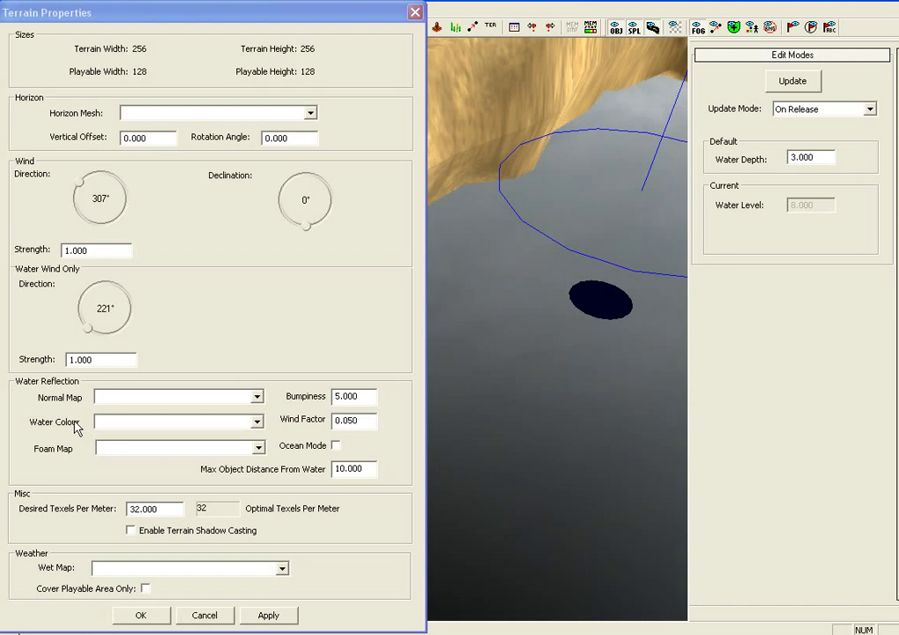
Step: Browse the available water colour maps, choose WINDMAP_2P_BEST and apply it
left_click(257, 422)
mouse_move(262, 459)
left_mouse_down()
mouse_move(264, 547)
mouse_move(259, 449)
left_mouse_up()
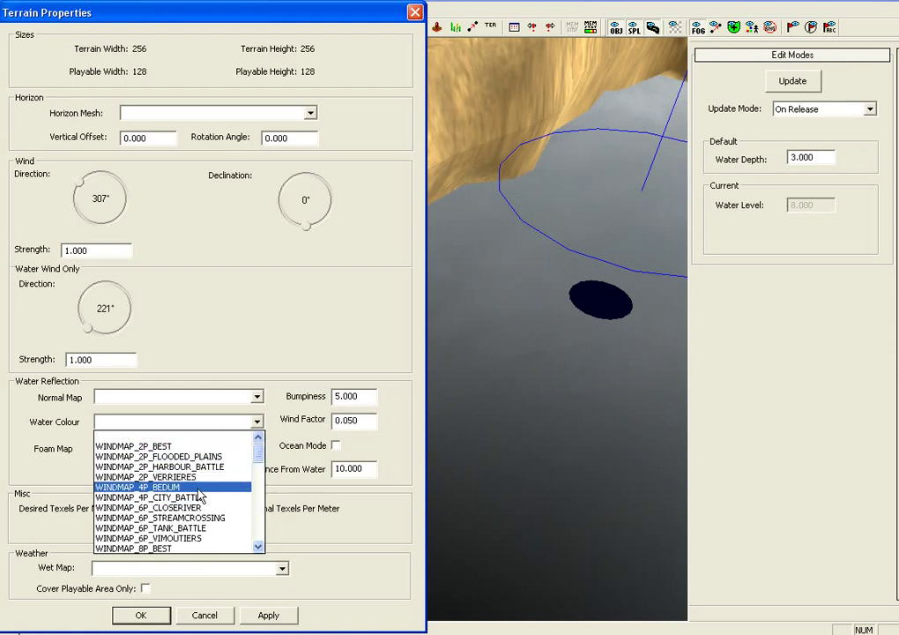
scroll(239, 527, "down", 3)
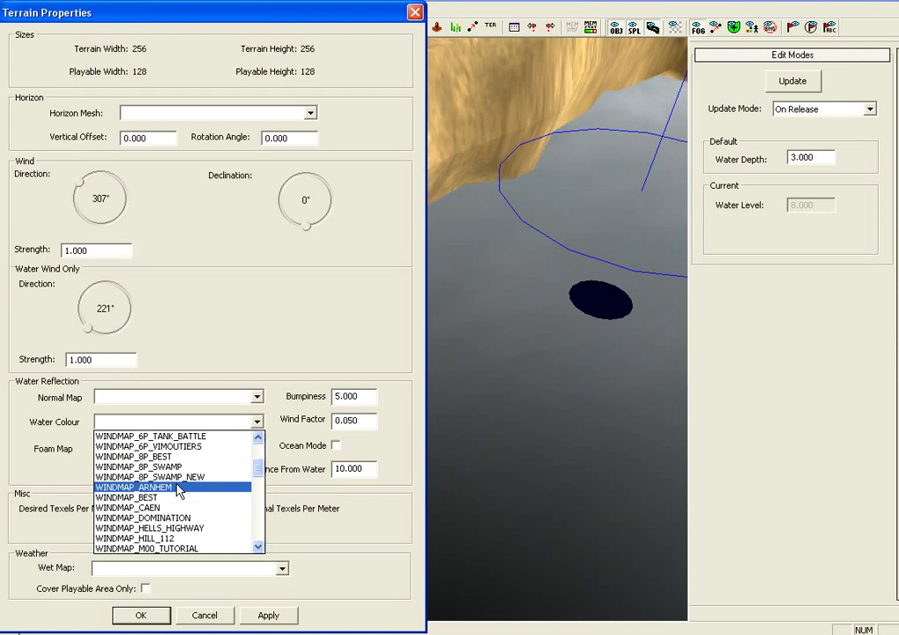
scroll(212, 518, "up", 1)
scroll(216, 522, "up", 2)
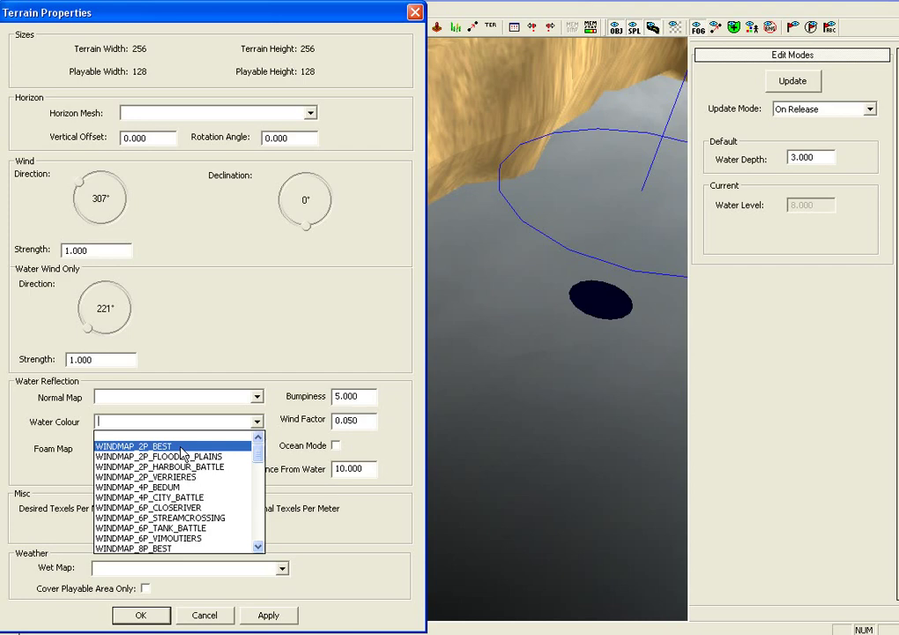
left_click(180, 448)
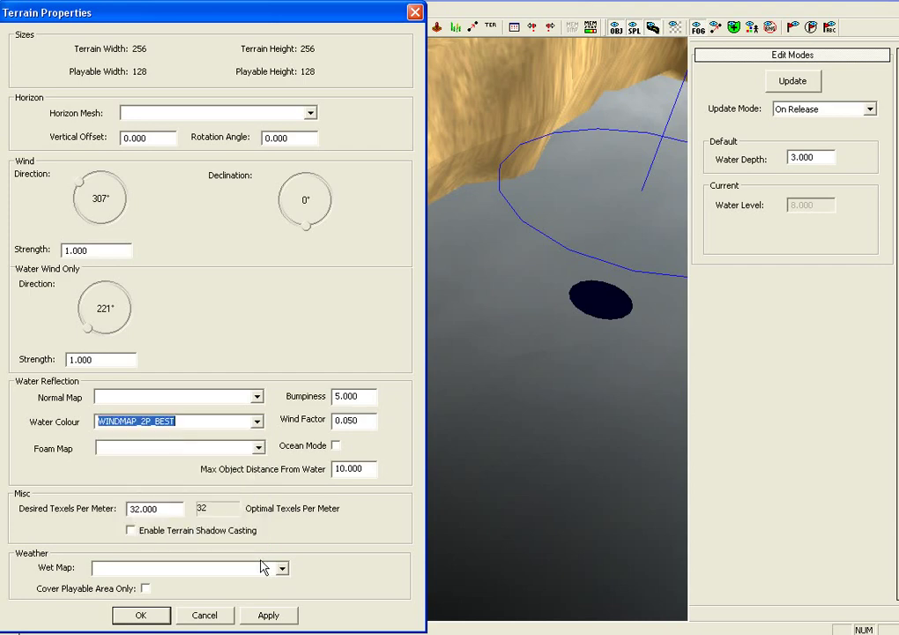
left_click(269, 615)
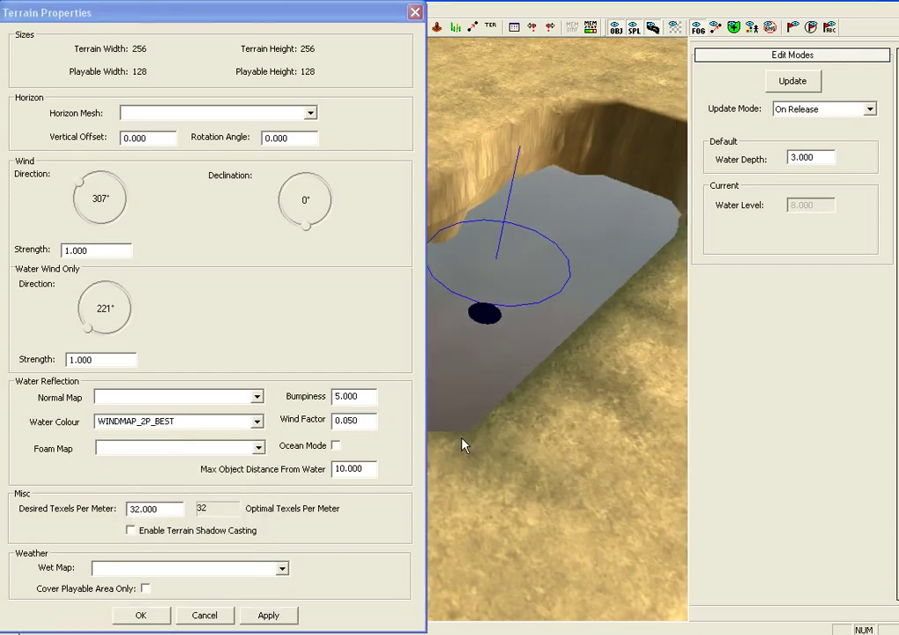
Step: Examine the water's colour in the pit from several angles and distances
right_click_drag(455, 445, 530, 431, "alt")
middle_click_drag(530, 431, 560, 425, "alt")
scroll(541, 417, "down", 5)
scroll(542, 417, "up", 5)
scroll(507, 447, "up", 3)
scroll(499, 439, "down", 5)
scroll(498, 439, "up", 4)
scroll(593, 399, "up", 3)
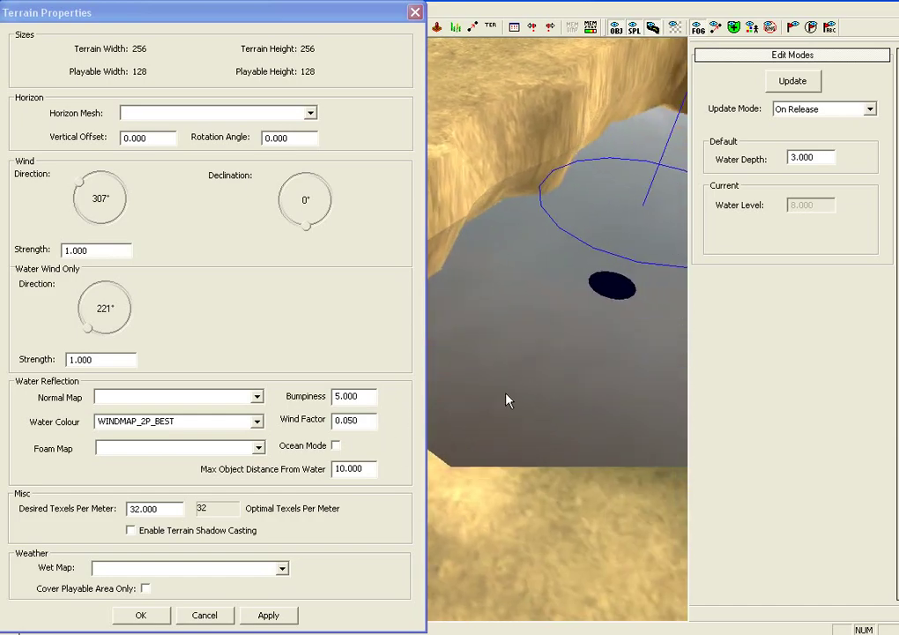
Step: Set the normal map to CIRCLE_WAVES_NORM alongside the water colour map, apply it and inspect the waves
left_click(257, 397)
left_click(181, 419)
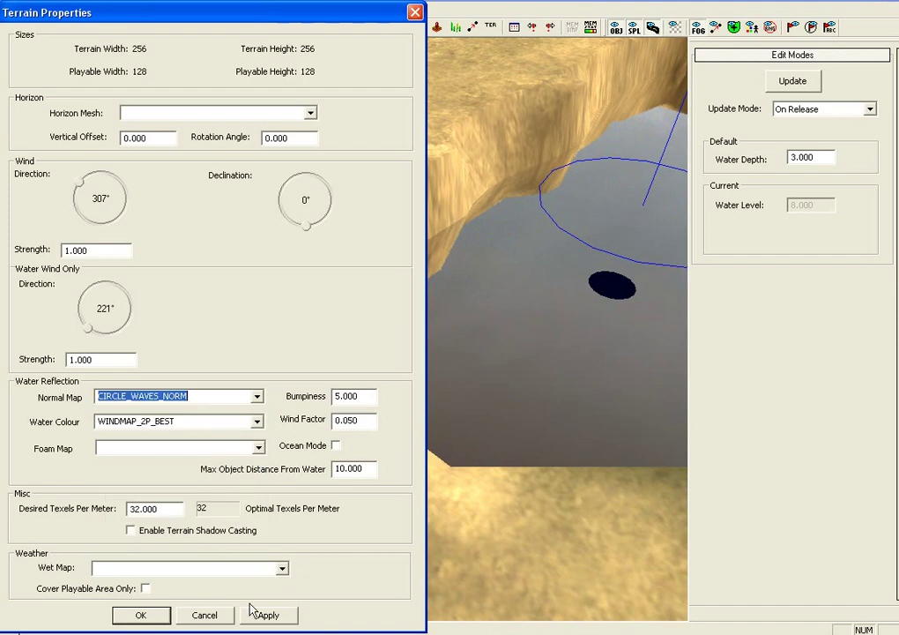
left_click(260, 612)
mouse_move(454, 378)
middle_mouse_down("alt")
mouse_move(495, 422)
mouse_move(565, 339)
mouse_move(501, 407)
mouse_move(566, 374)
mouse_move(565, 312)
mouse_move(549, 404)
mouse_move(446, 393)
mouse_move(470, 373)
middle_mouse_up("alt")
scroll(490, 422, "up", 3)
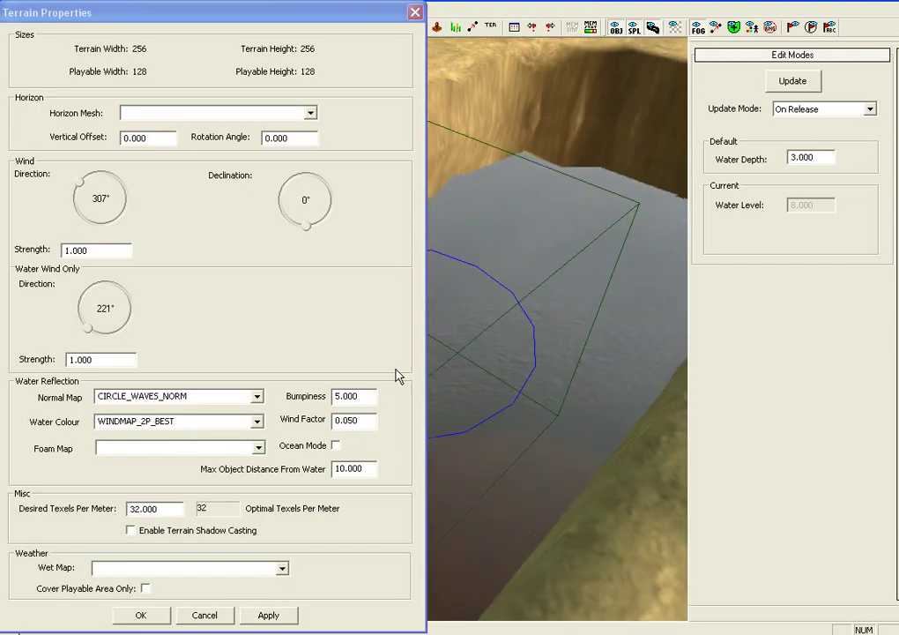
Step: Clear the normal map again while keeping the water colour map, apply it and compare the water's appearance
left_click(256, 396)
scroll(162, 426, "up", 1)
left_click(159, 410)
left_click(263, 613)
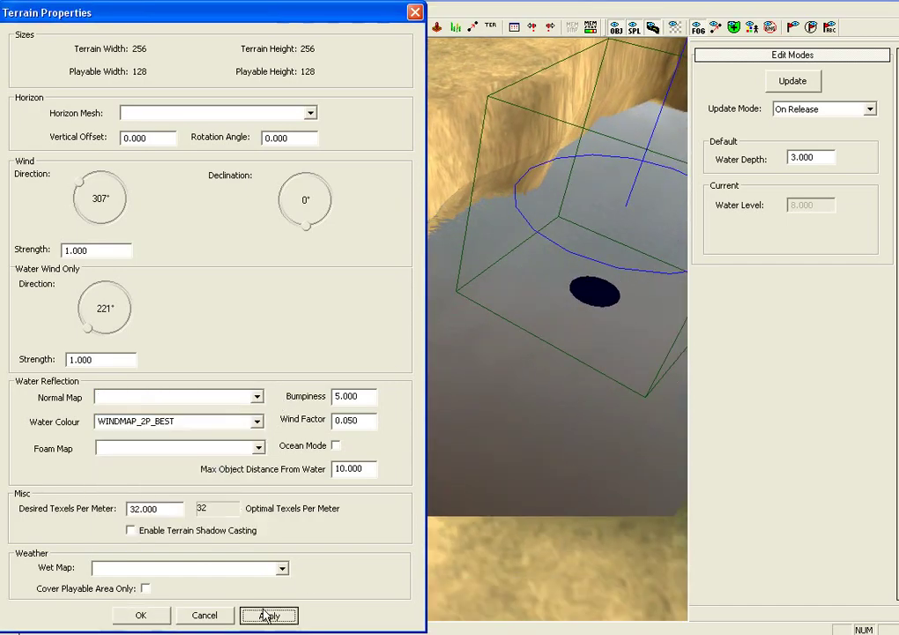
middle_click_drag(456, 447, 461, 467, "alt")
scroll(456, 453, "down", 6)
scroll(455, 454, "up", 4)
scroll(456, 448, "up", 4)
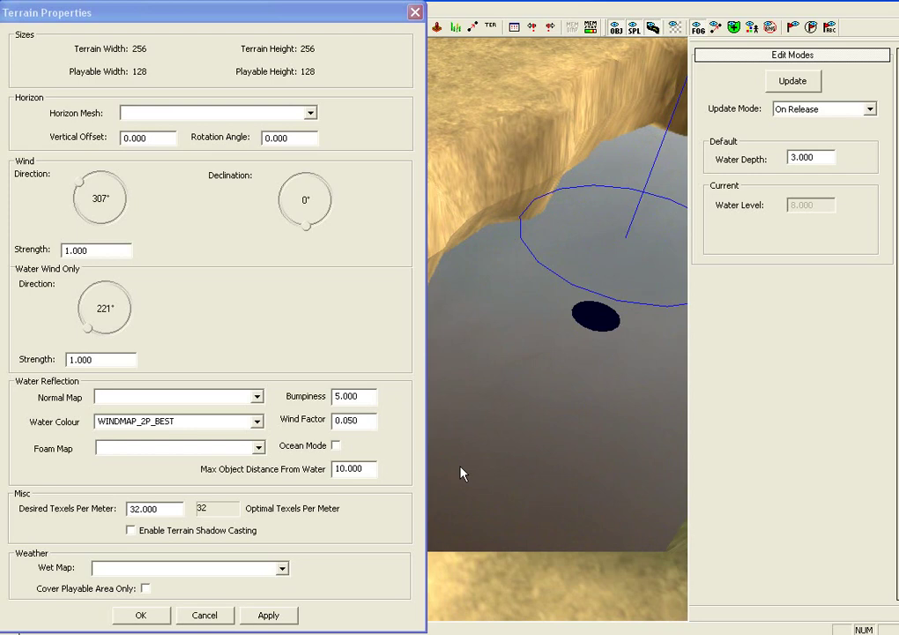
Step: Clear the water colour map, set the normal map to CIRCLE_WAVES_NORM and apply both changes
left_click(156, 400)
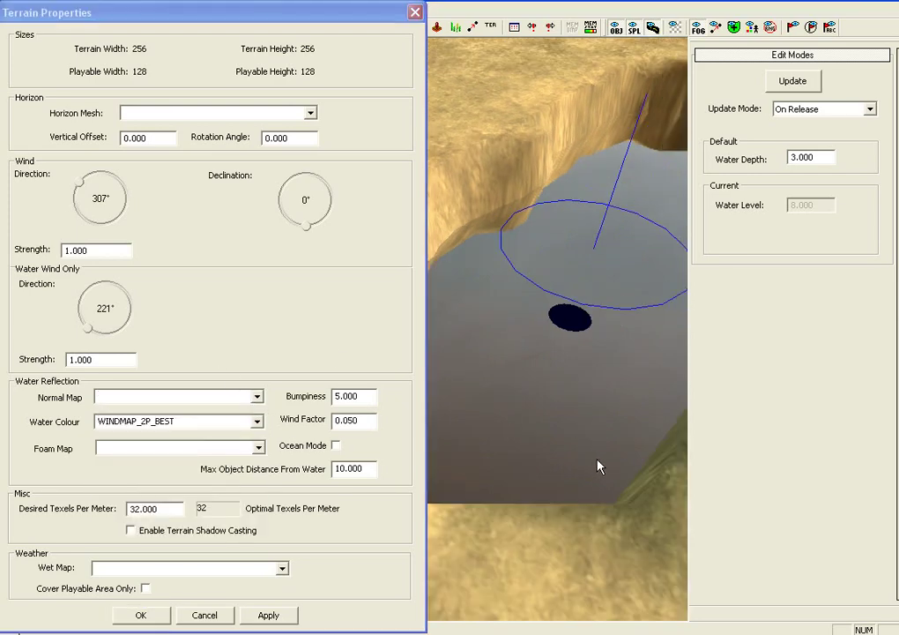
left_click(256, 422)
left_click(177, 436)
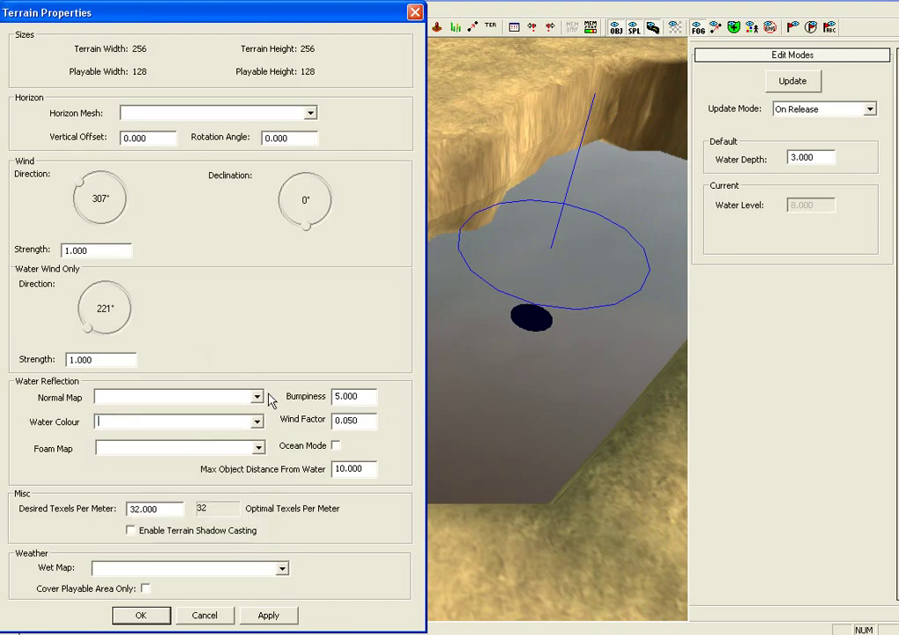
left_click(257, 397)
scroll(211, 426, "up", 1)
left_click(210, 424)
left_click(271, 615)
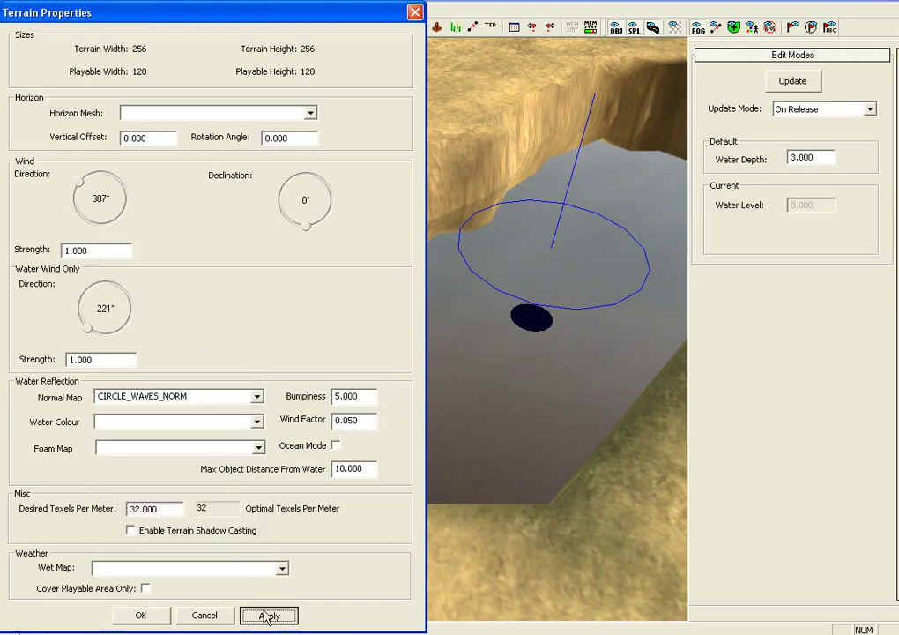
Step: Inspect the waves and reflections on the water from close up and farther away
scroll(520, 464, "up", 5)
scroll(525, 463, "up", 2)
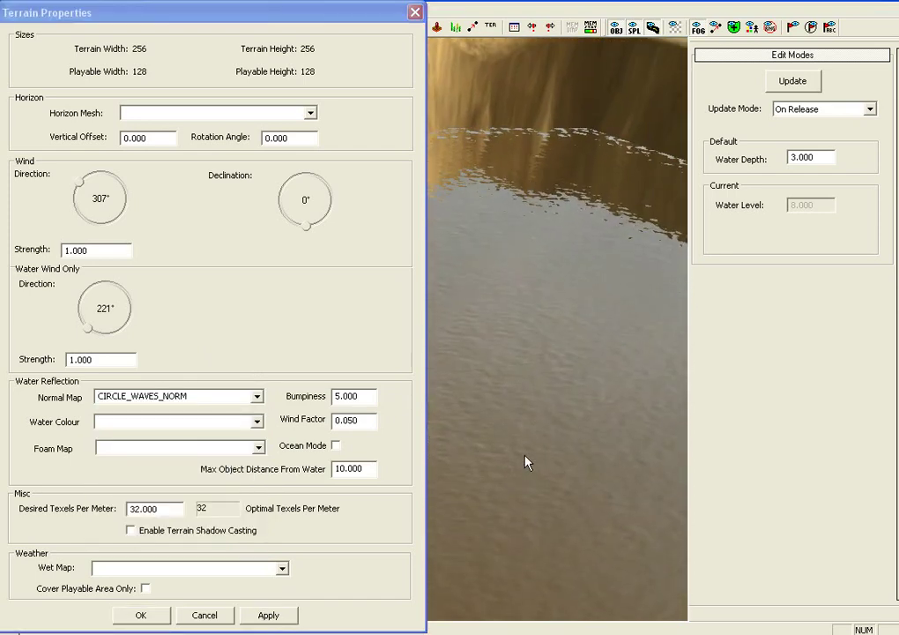
middle_click_drag(524, 462, 525, 463)
scroll(526, 463, "down", 2)
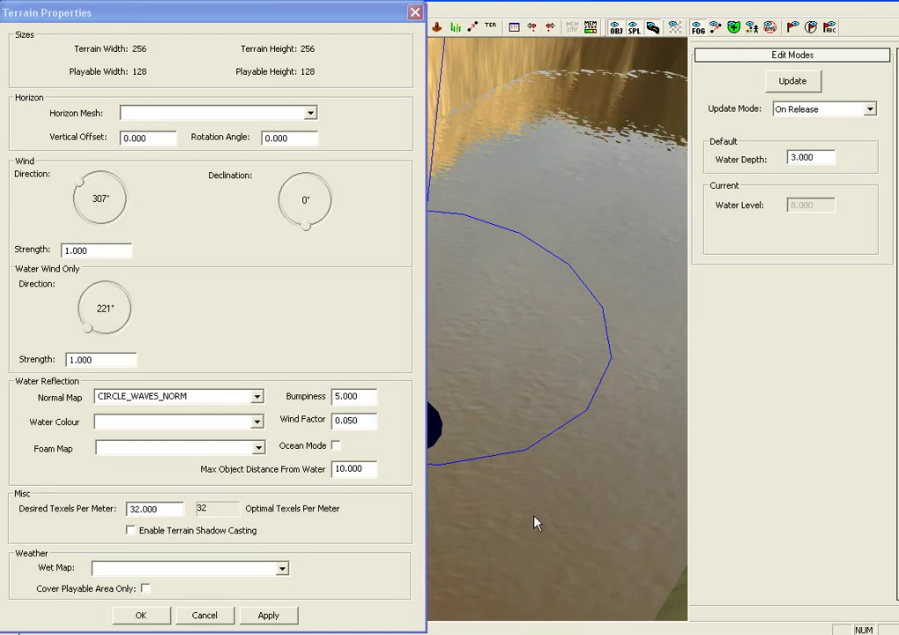
scroll(573, 468, "down", 2)
scroll(468, 460, "up", 3)
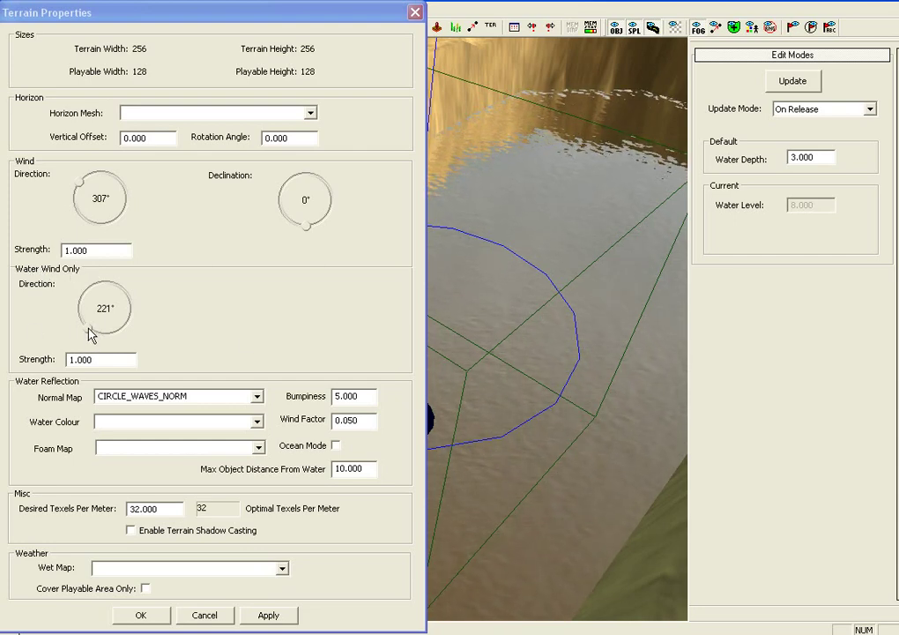
Step: Set the water-only wind direction to 35°, apply it and view the water's movement
left_click_drag(90, 334, 85, 326)
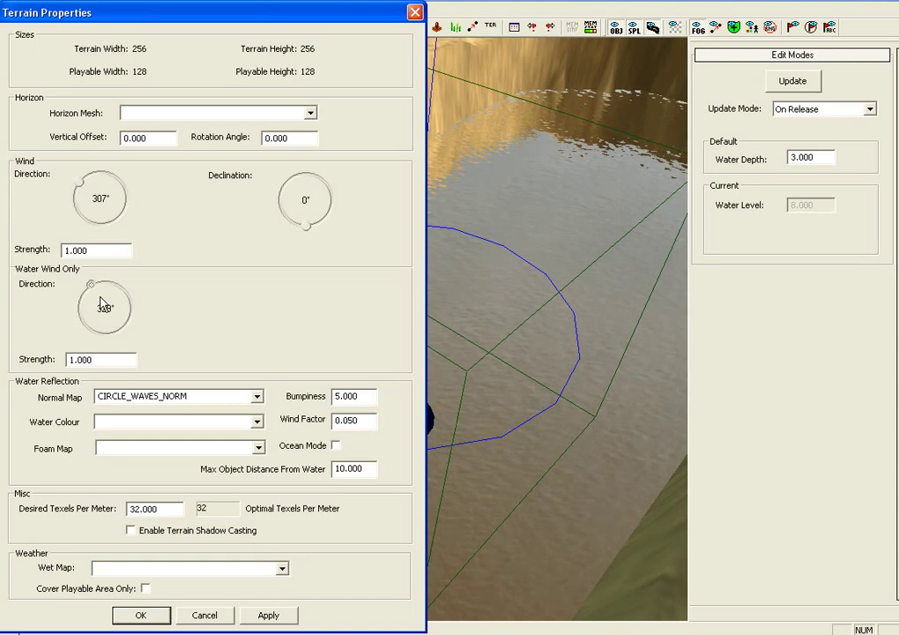
left_click(284, 615)
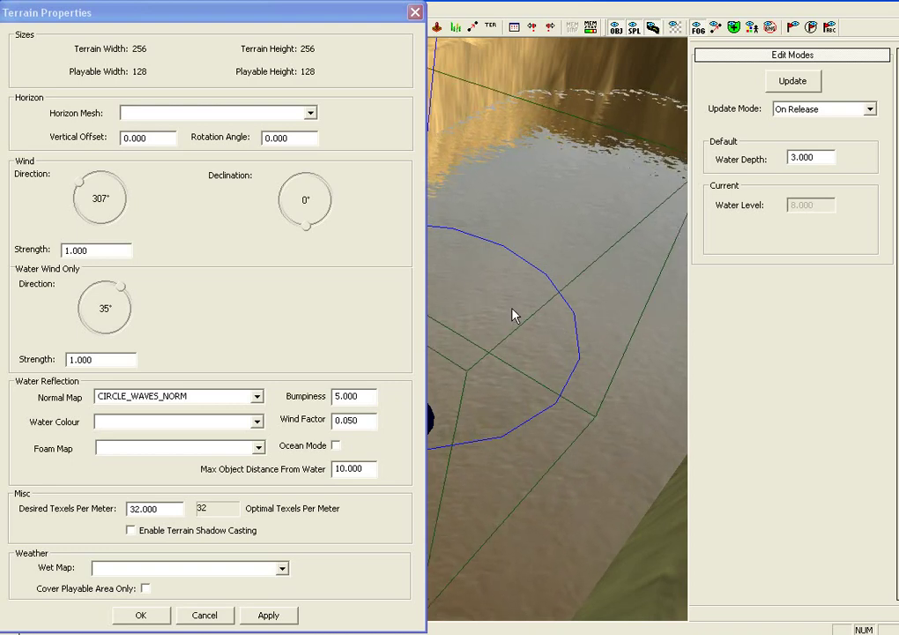
right_click_drag(531, 305, 566, 294)
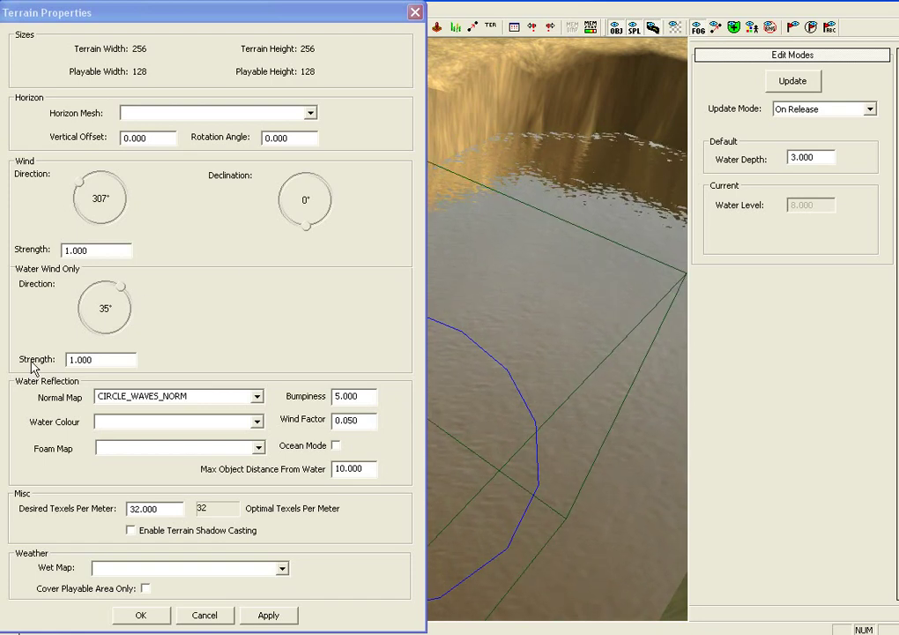
Step: Try a water-only wind strength of 4.000, apply it and inspect the ripples
left_click(73, 360)
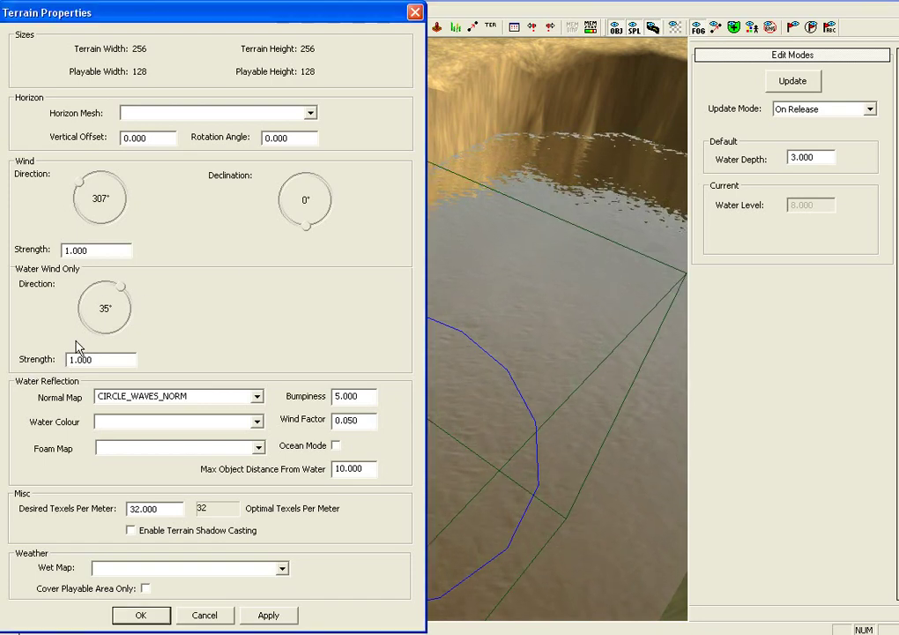
type("4")
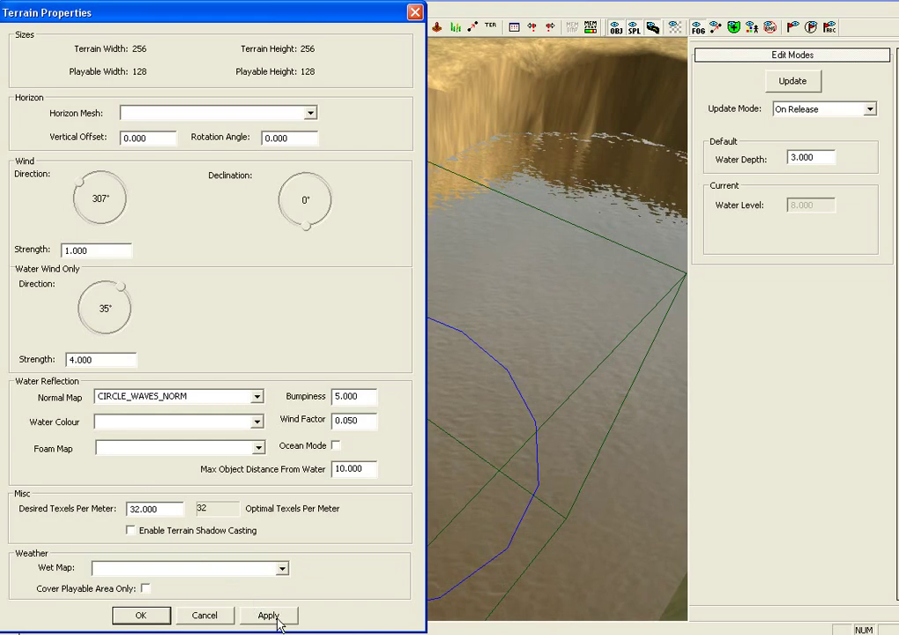
left_click(268, 615)
middle_click_drag(631, 498, 539, 446)
scroll(538, 446, "down", 5)
scroll(537, 445, "up", 7)
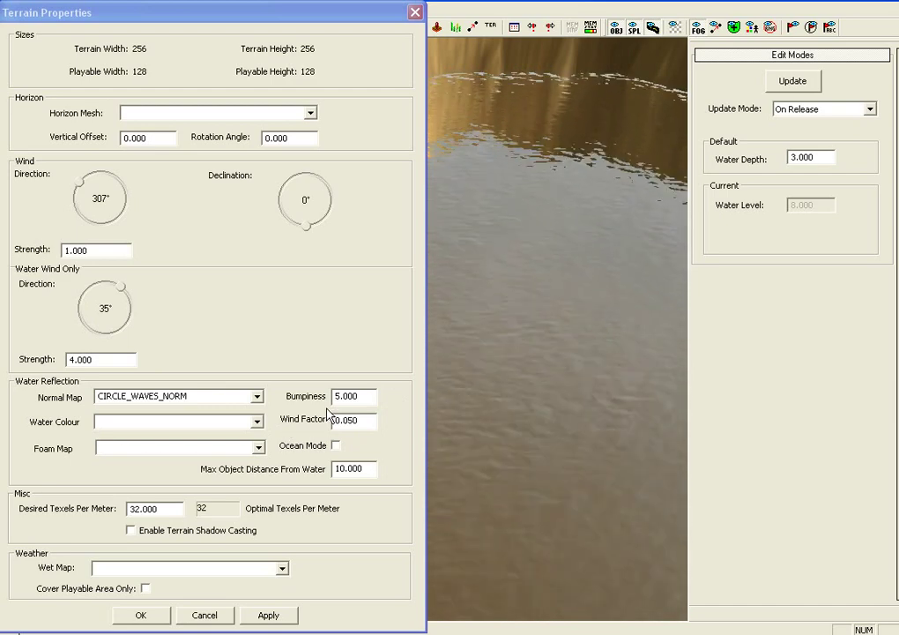
Step: Set the water-only wind strength back to 1.000 and apply the change
left_click(68, 359)
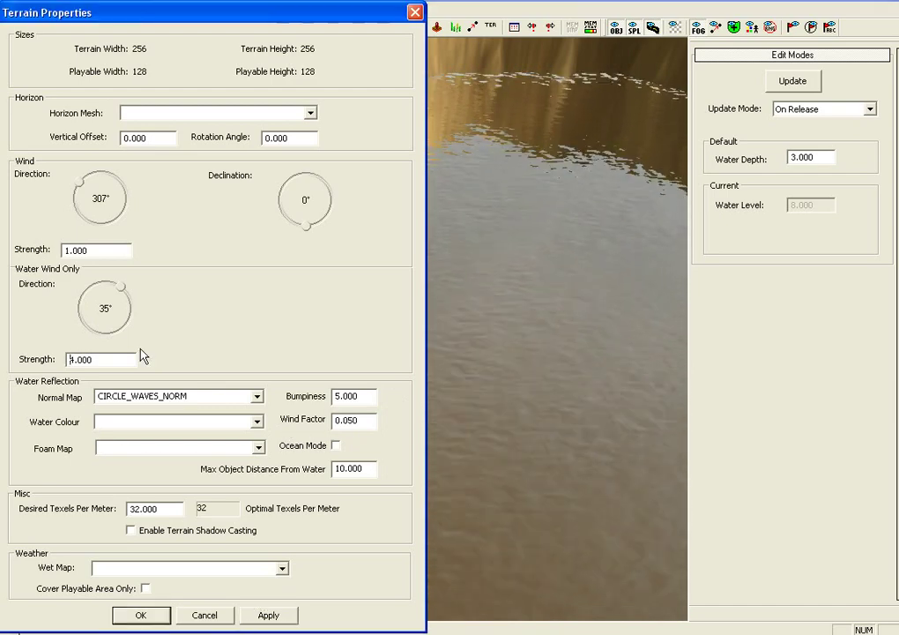
left_click(296, 615)
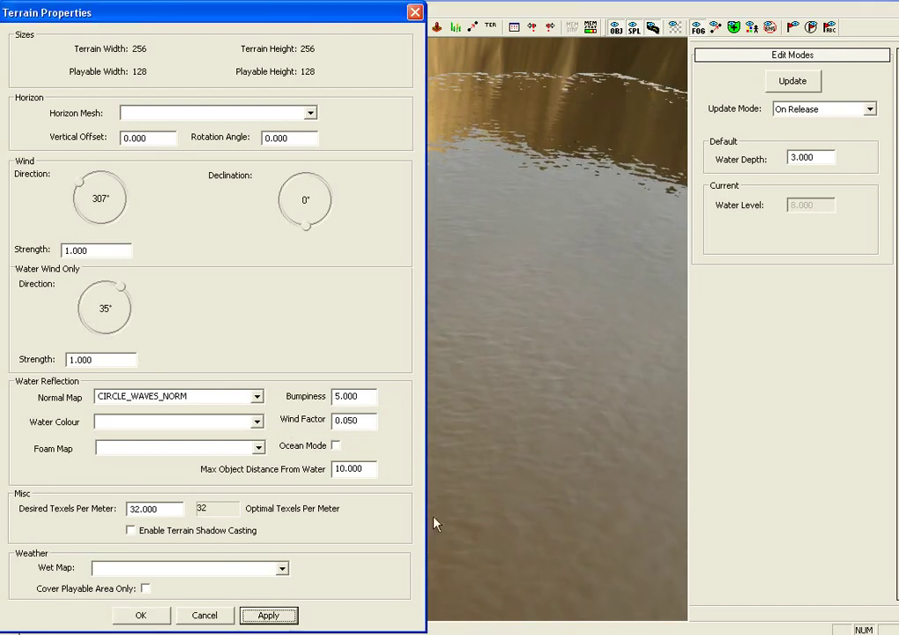
Step: Confirm the terrain properties with the current water wind and reflection settings and close the dialog
left_click(502, 459)
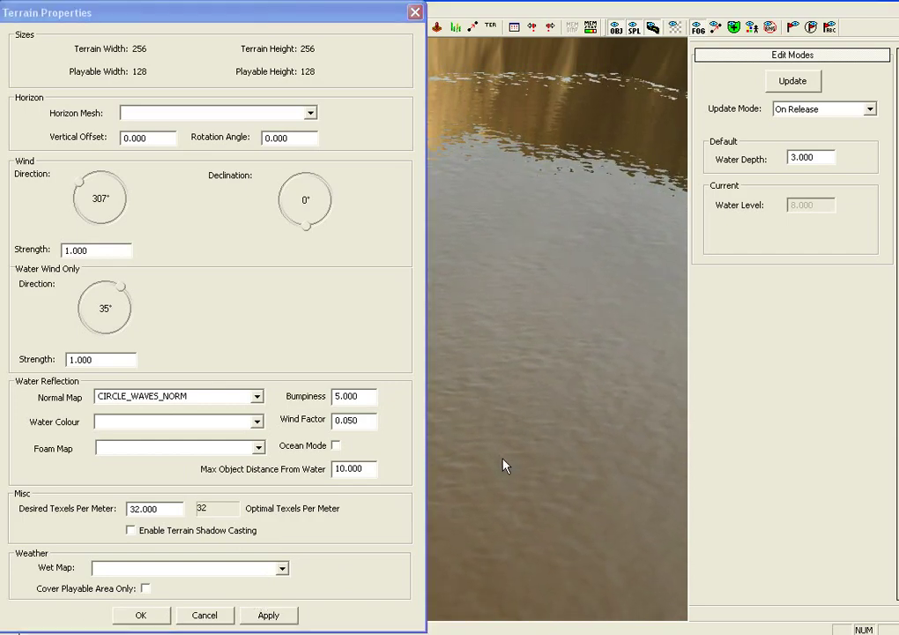
scroll(502, 459, "down", 5)
middle_click_drag(502, 458, 501, 458)
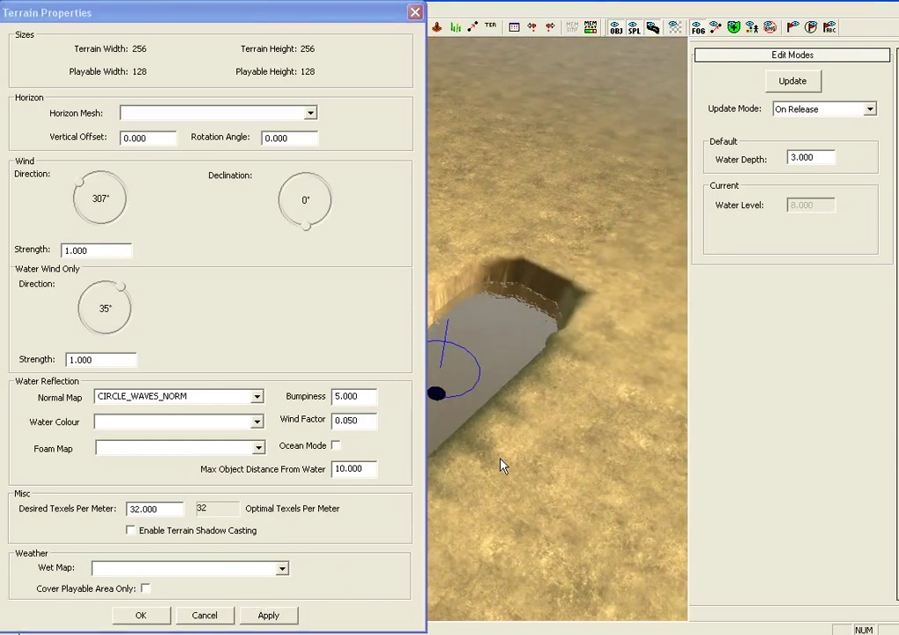
left_click(138, 616)
Step: Examine the ripples and bank reflections on the water in both pits from close up and farther away
scroll(478, 470, "up", 5)
scroll(387, 453, "up", 2)
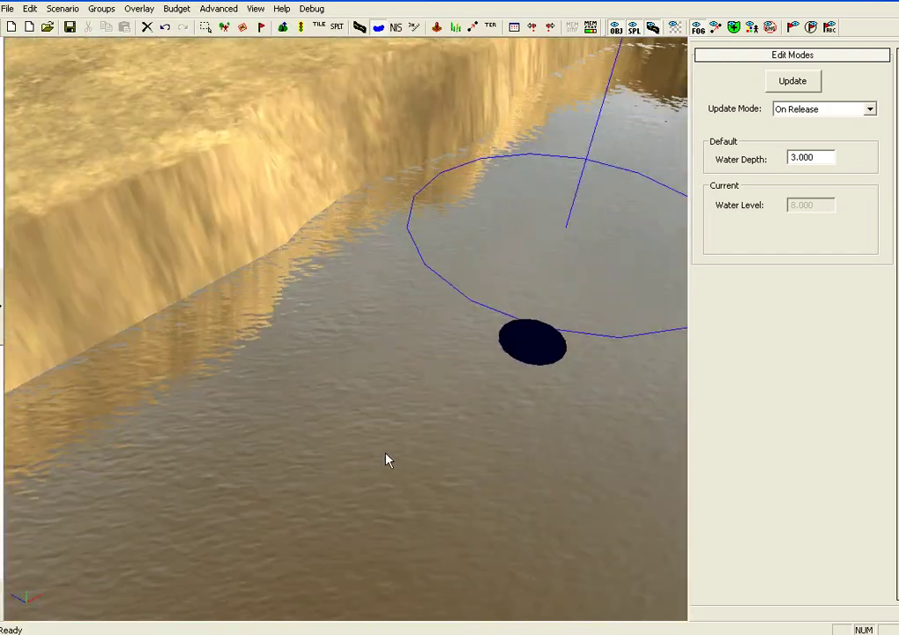
scroll(387, 453, "down", 3)
scroll(390, 453, "up", 4)
scroll(391, 452, "down", 2)
scroll(392, 458, "down", 8)
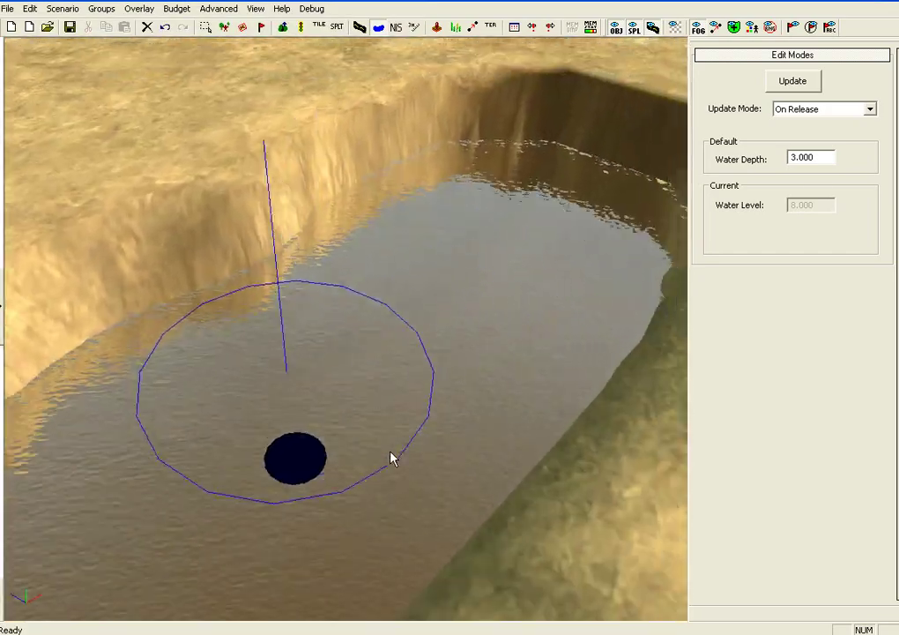
scroll(361, 388, "down", 3)
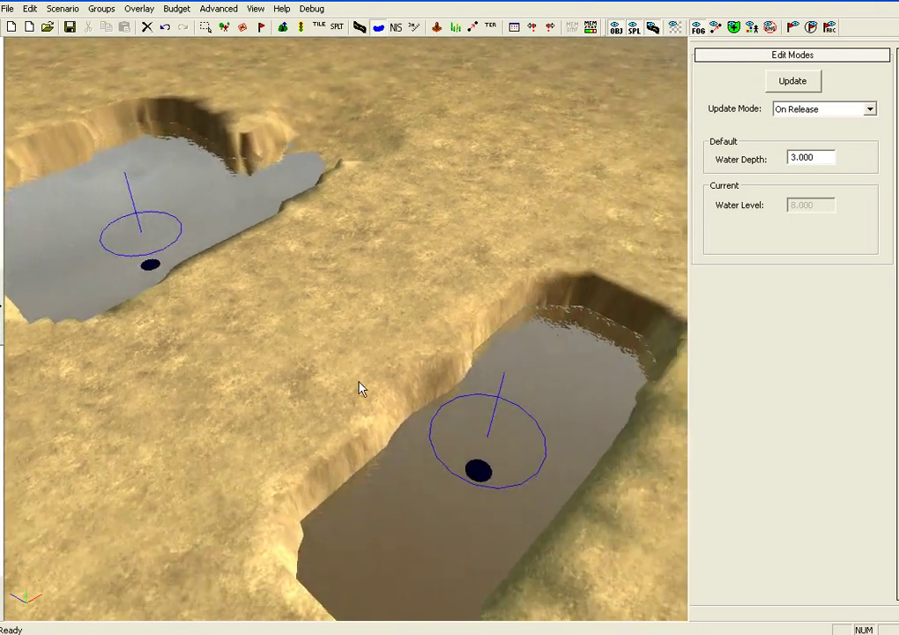
scroll(317, 432, "up", 7)
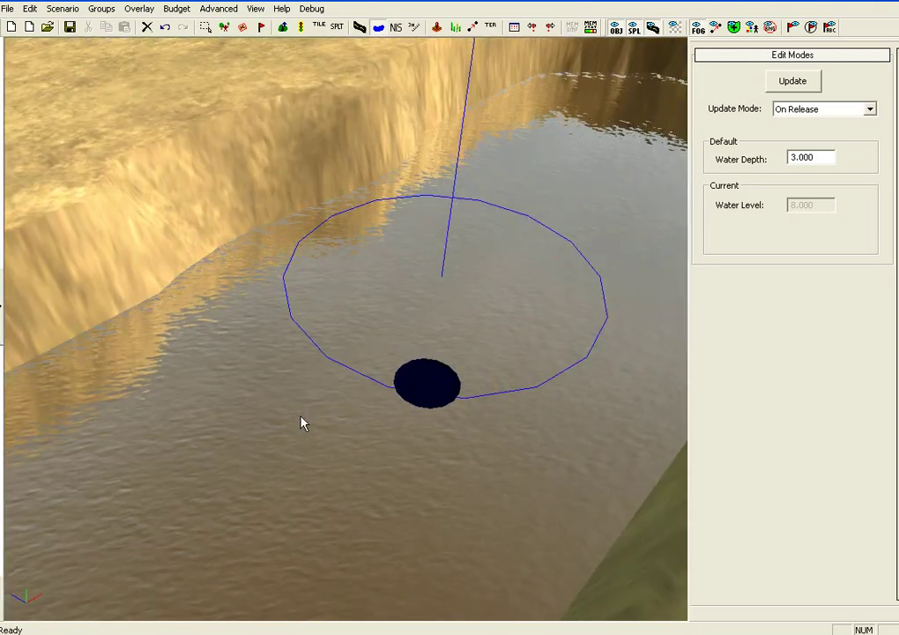